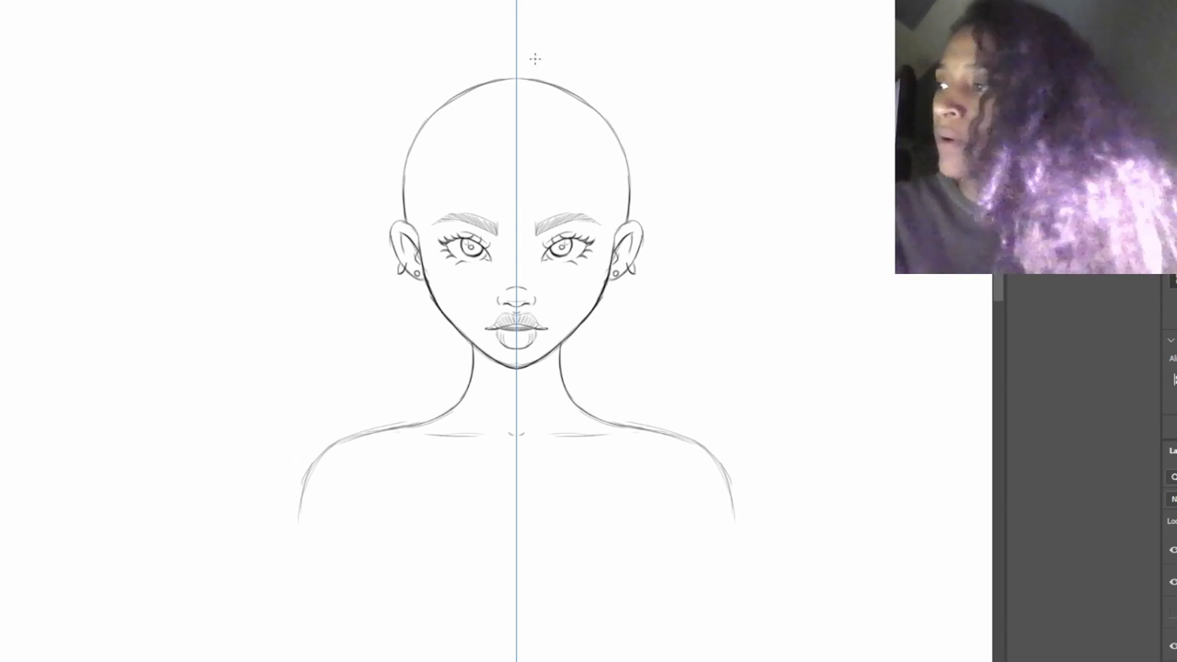
# Step: Sketch a wavy, mirrored outline of big hair from above the crown outward and down to both shoulders
pyautogui.moveTo(523, 57)
pyautogui.mouseDown()
pyautogui.moveTo(629, 82)
pyautogui.moveTo(660, 109)
pyautogui.moveTo(652, 97)
pyautogui.moveTo(654, 109)
pyautogui.moveTo(635, 88)
pyautogui.moveTo(756, 241)
pyautogui.moveTo(768, 286)
pyautogui.moveTo(782, 289)
pyautogui.moveTo(813, 360)
pyautogui.mouseUp()
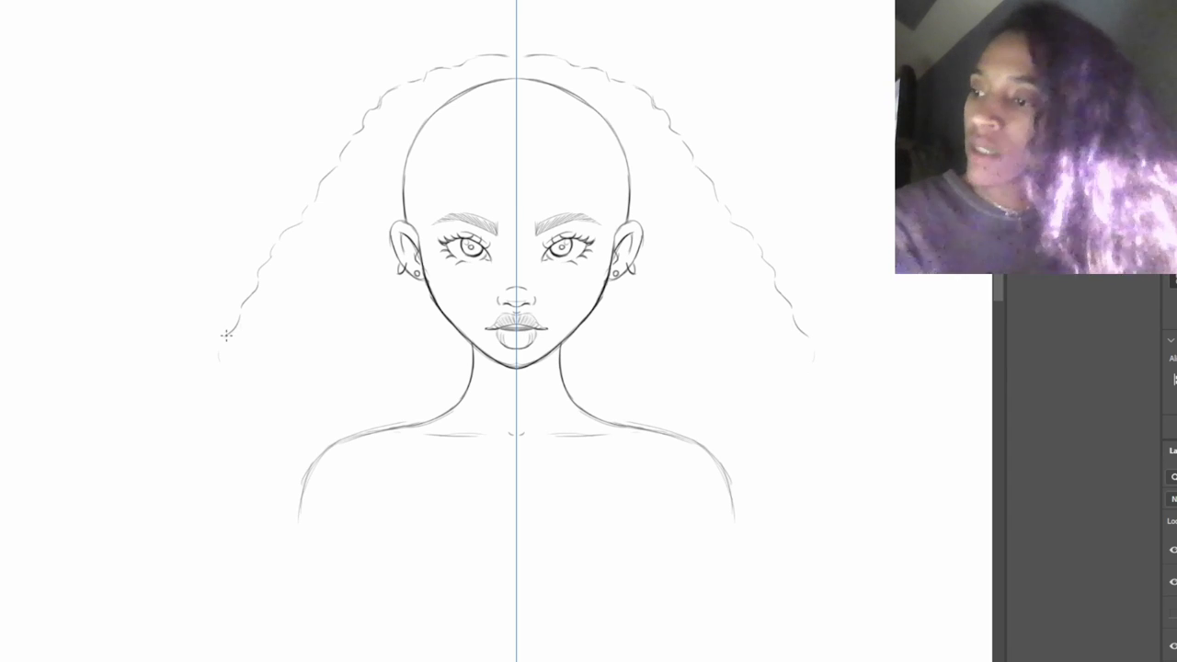
pyautogui.moveTo(220, 346)
pyautogui.mouseDown()
pyautogui.moveTo(230, 411)
pyautogui.moveTo(288, 450)
pyautogui.mouseUp()
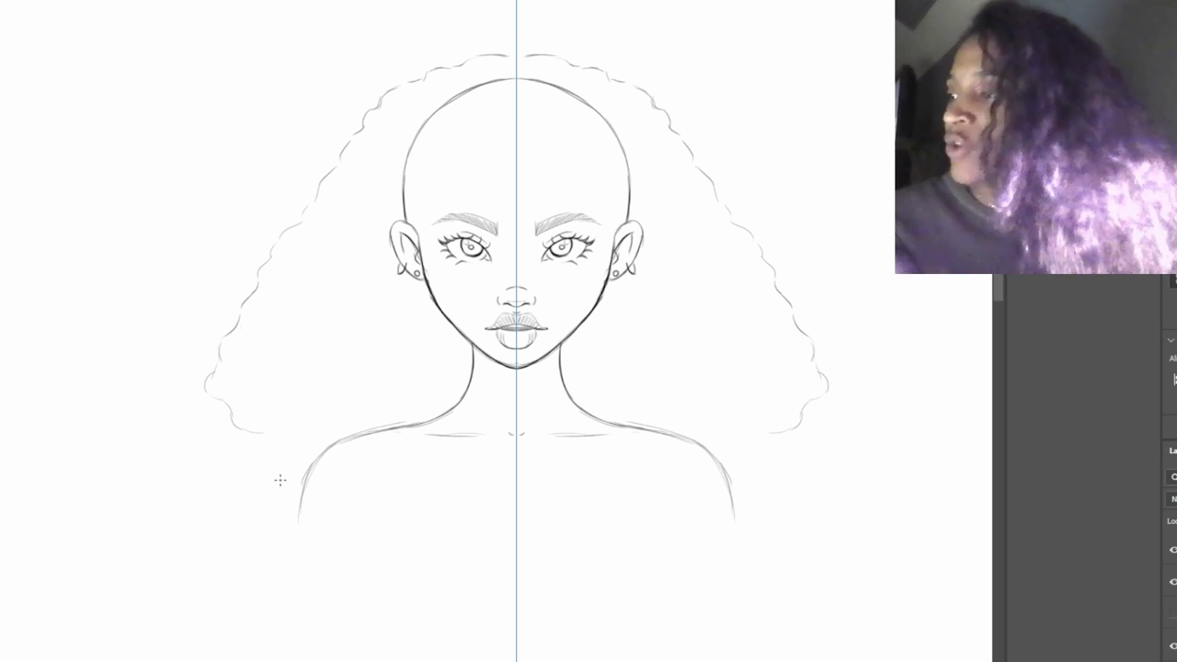
pyautogui.moveTo(268, 432); pyautogui.dragTo(312, 464)
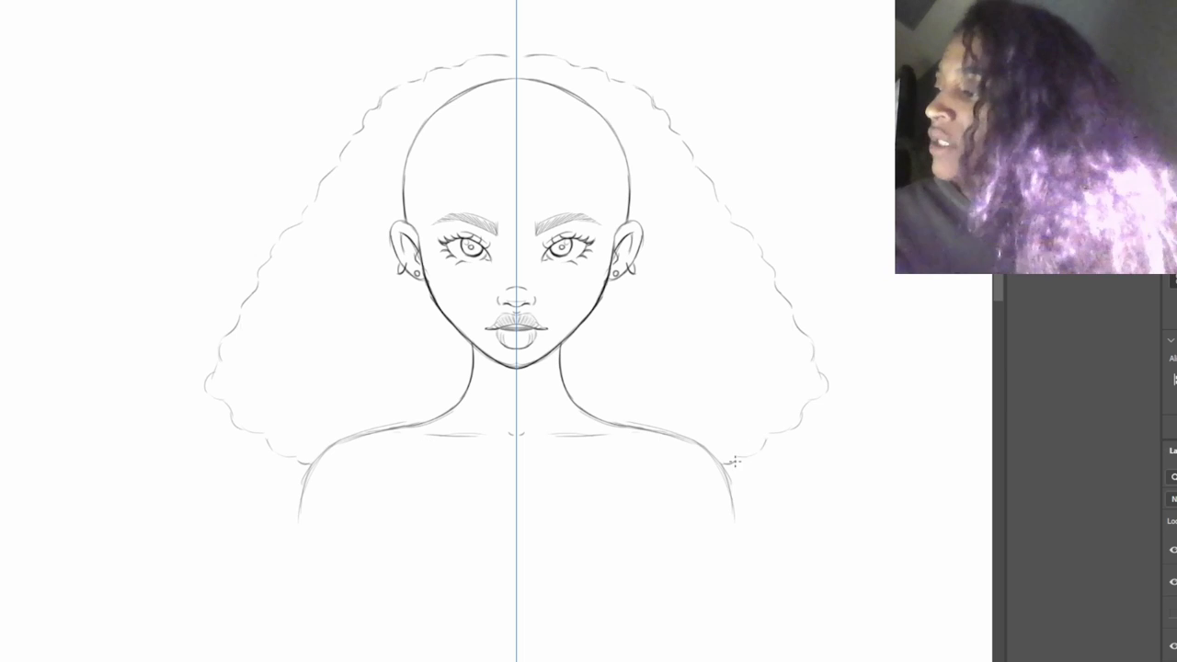
pyautogui.moveTo(788, 431)
pyautogui.mouseDown()
pyautogui.moveTo(826, 373)
pyautogui.moveTo(828, 382)
pyautogui.mouseUp()
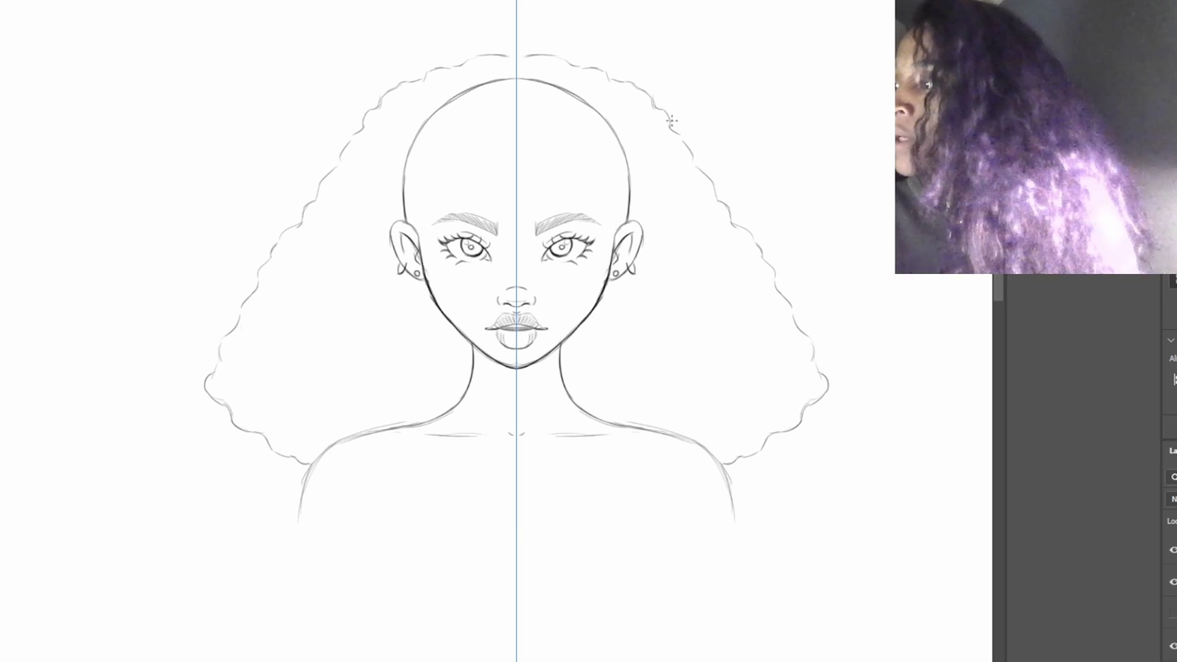
# Step: Widen the hair outline at the sides with fuller mirrored wavy strokes and erase the earlier contour inside it
pyautogui.moveTo(699, 138)
pyautogui.mouseDown()
pyautogui.moveTo(777, 244)
pyautogui.moveTo(769, 236)
pyautogui.moveTo(773, 266)
pyautogui.moveTo(704, 317)
pyautogui.mouseUp()
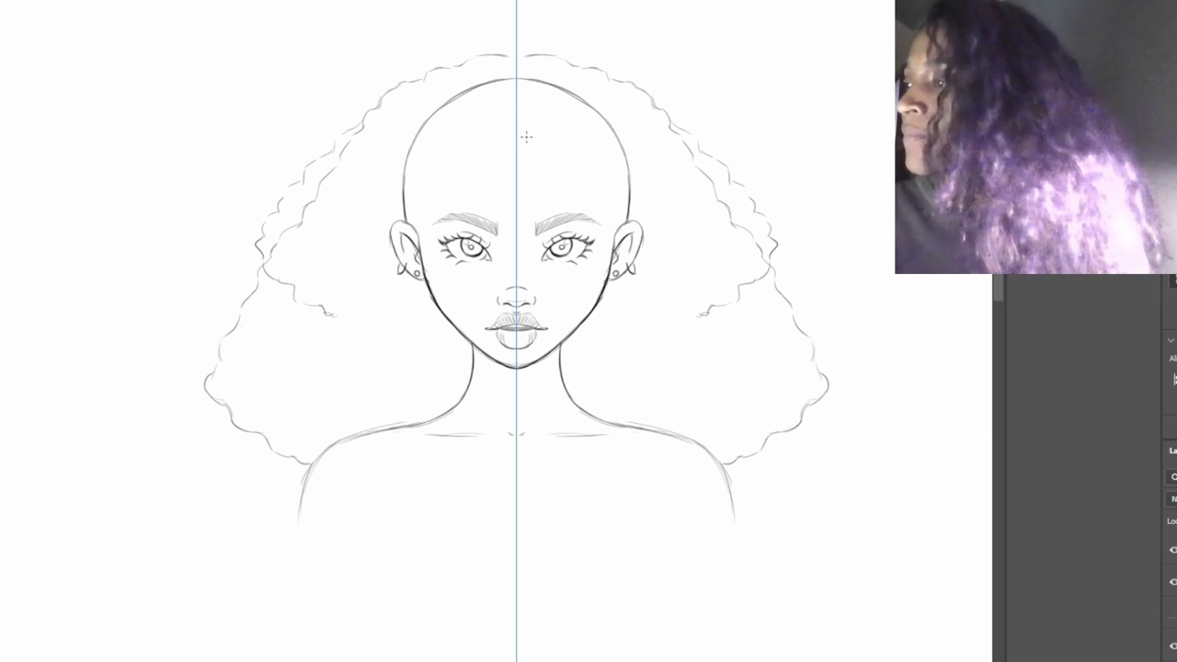
pyautogui.moveTo(765, 218); pyautogui.dragTo(769, 226)
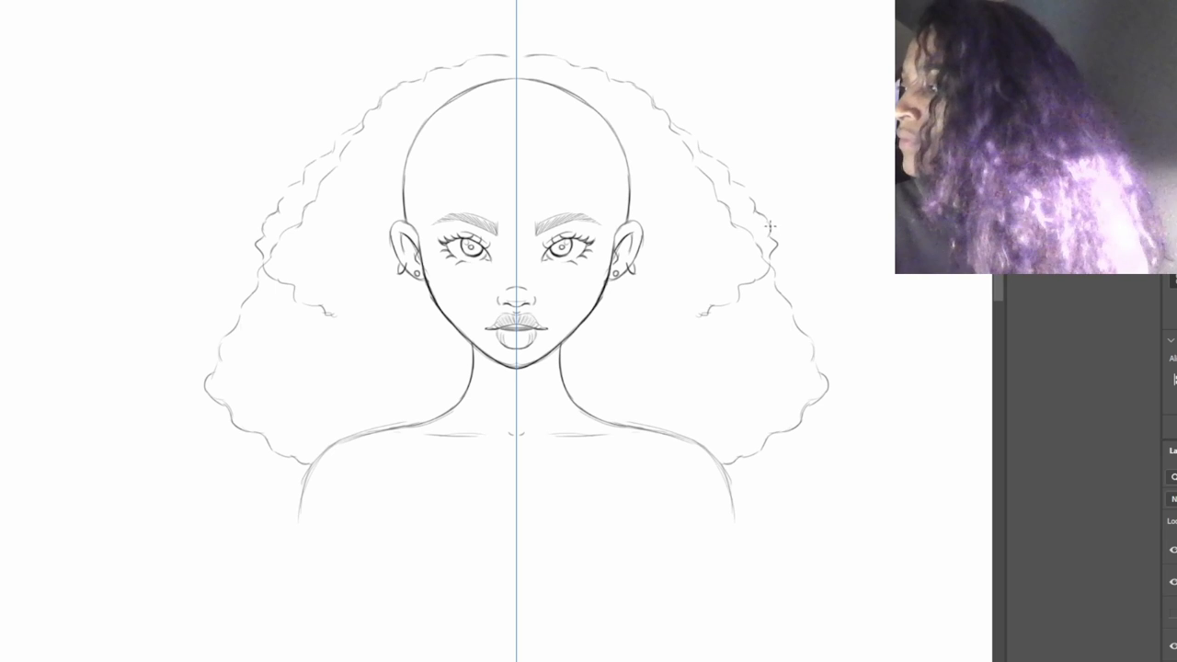
pyautogui.press('e')
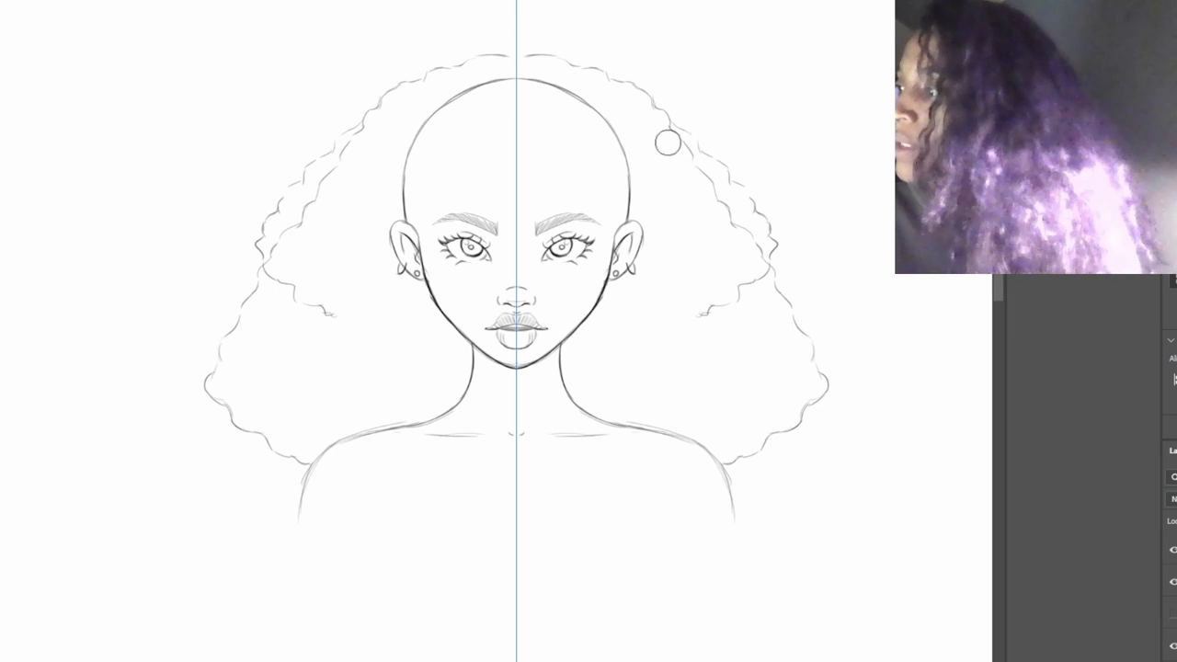
pyautogui.moveTo(718, 208); pyautogui.dragTo(722, 213)
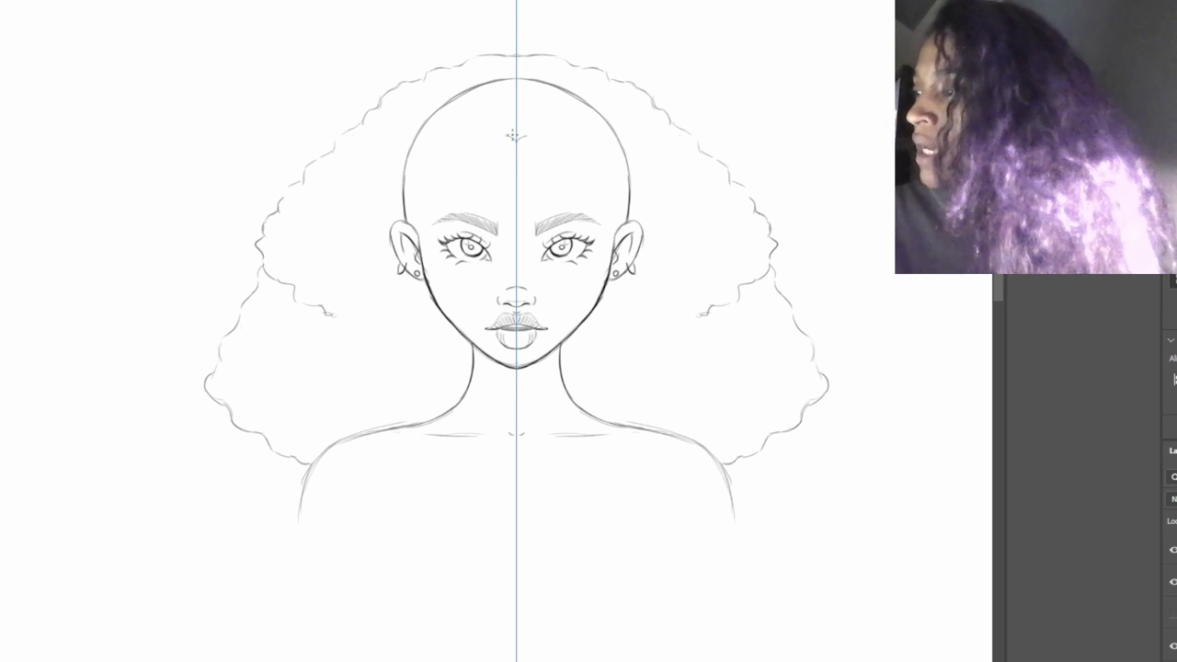
# Step: Draw a short centre parting on the forehead with mirrored wavy strands falling from it to just above the eyebrows
pyautogui.moveTo(517, 136); pyautogui.dragTo(517, 99)
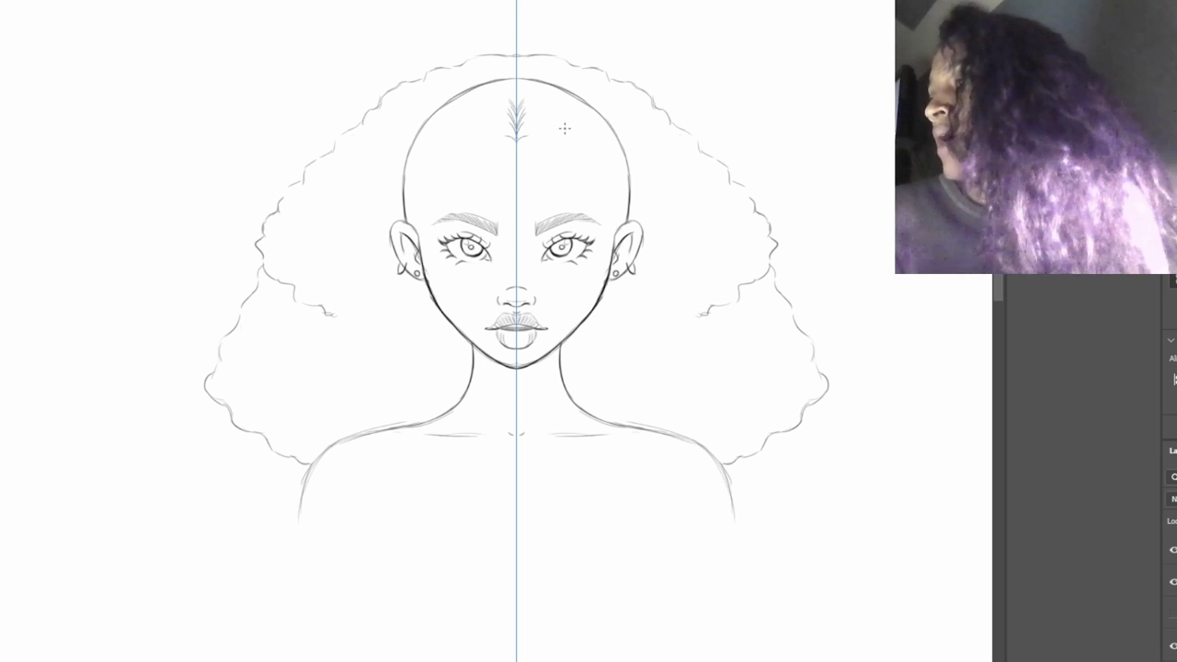
pyautogui.moveTo(513, 136)
pyautogui.mouseDown()
pyautogui.moveTo(501, 155)
pyautogui.moveTo(550, 206)
pyautogui.mouseUp()
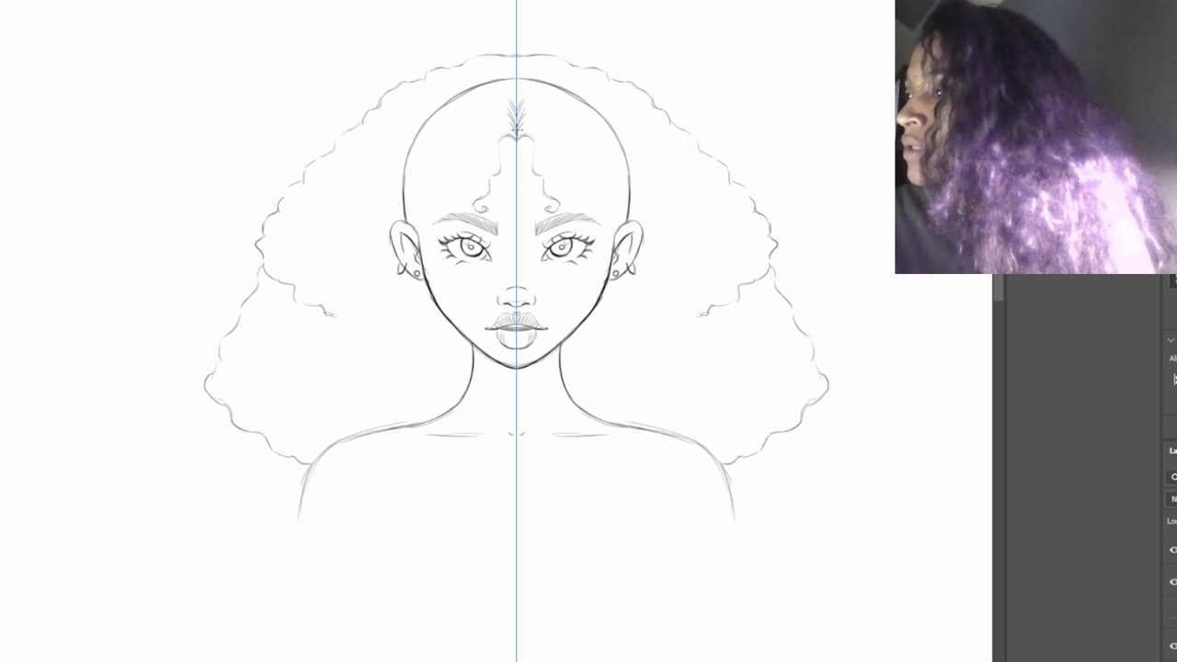
pyautogui.moveTo(521, 129)
pyautogui.mouseDown()
pyautogui.moveTo(545, 144)
pyautogui.moveTo(562, 202)
pyautogui.mouseUp()
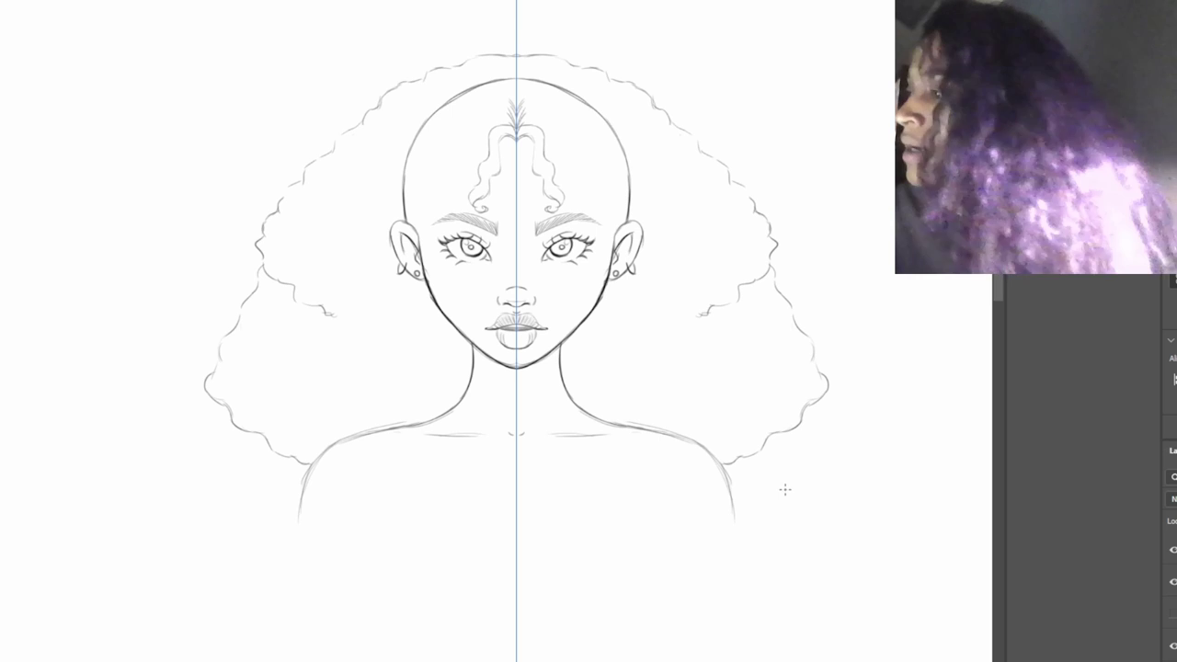
pyautogui.press('e')
pyautogui.moveTo(612, 139)
pyautogui.mouseDown()
pyautogui.moveTo(533, 86)
pyautogui.moveTo(575, 106)
pyautogui.moveTo(624, 190)
pyautogui.mouseUp()
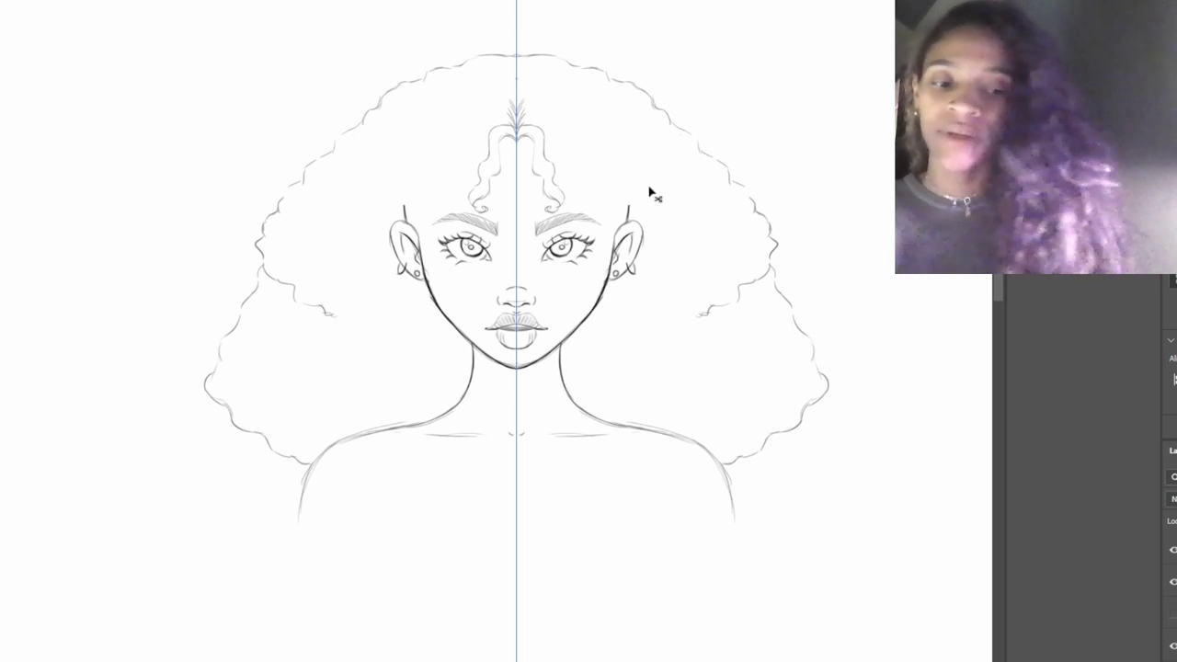
pyautogui.hotkey('ctrl', 'z')
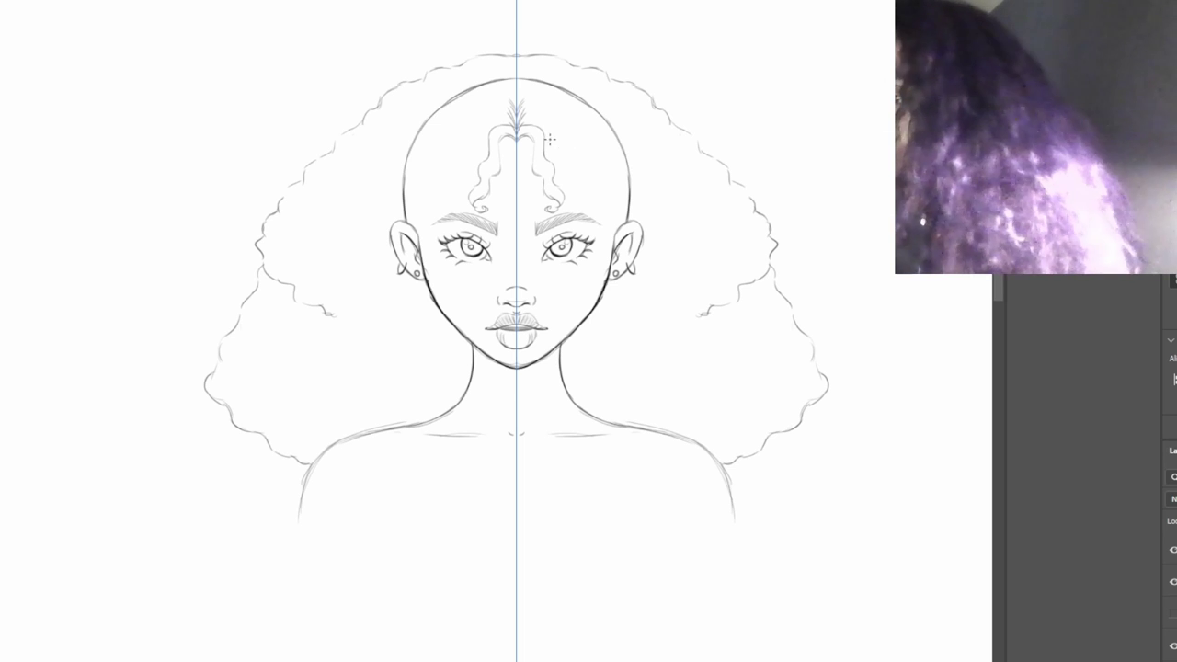
# Step: Add mirrored curls across the forehead and temples, plus curled tips along the sides of the outer hair outline
pyautogui.moveTo(559, 145)
pyautogui.mouseDown()
pyautogui.moveTo(580, 185)
pyautogui.moveTo(594, 169)
pyautogui.moveTo(554, 139)
pyautogui.moveTo(609, 153)
pyautogui.moveTo(594, 172)
pyautogui.moveTo(612, 216)
pyautogui.moveTo(612, 182)
pyautogui.mouseUp()
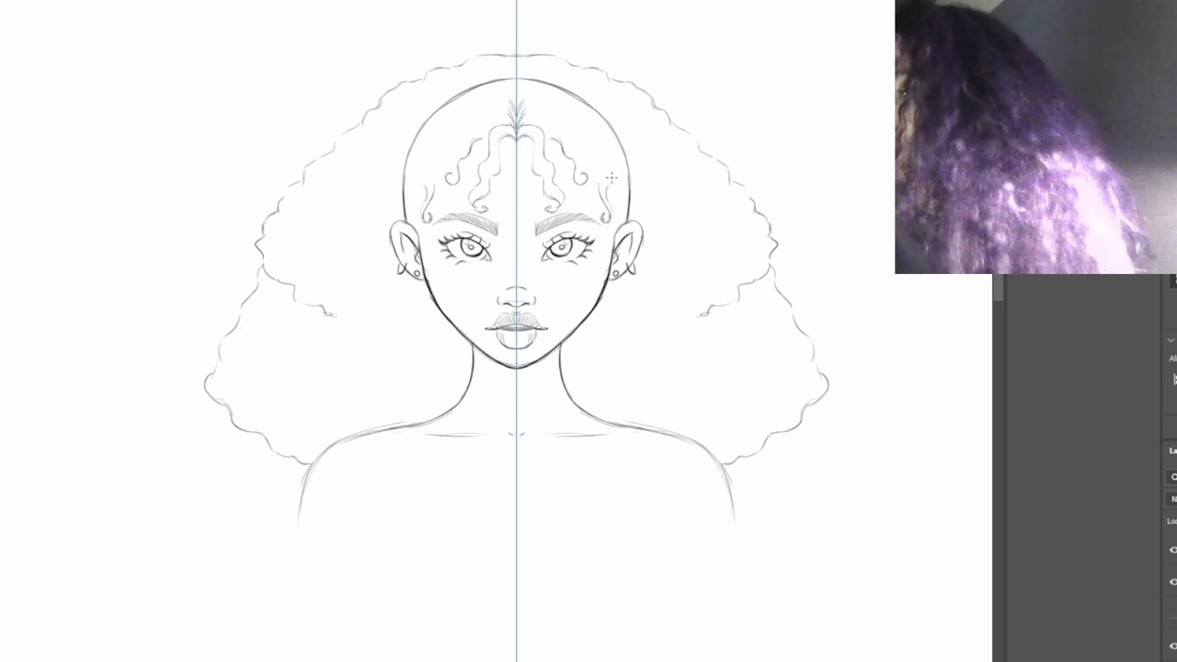
pyautogui.moveTo(611, 239); pyautogui.dragTo(604, 252)
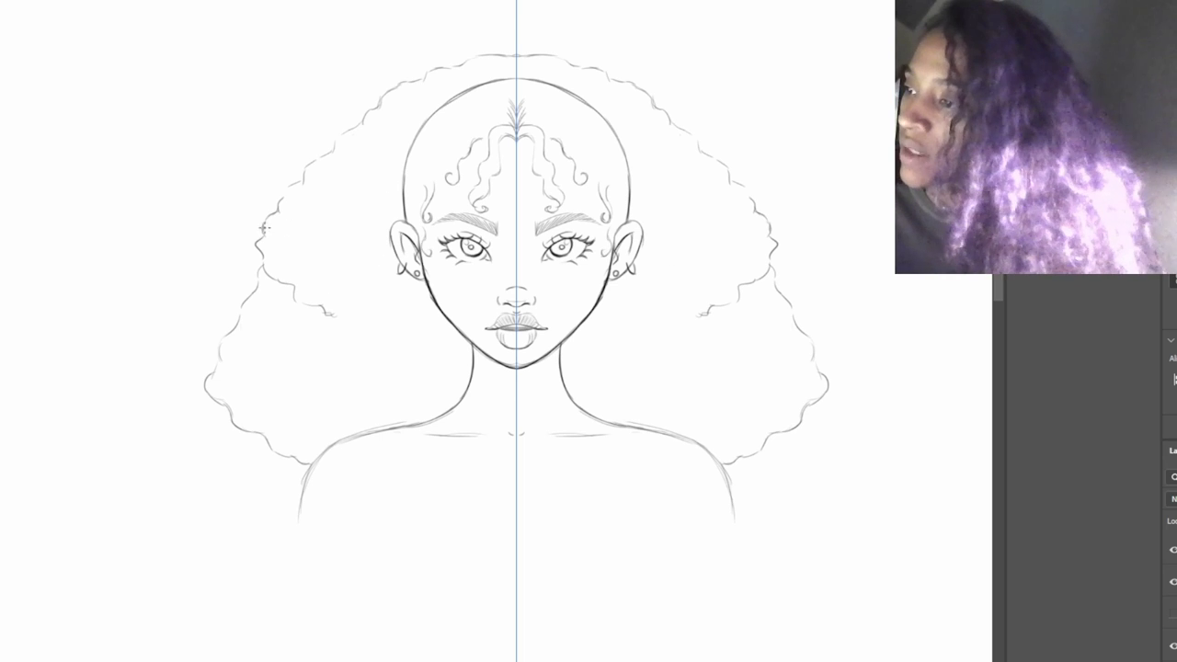
pyautogui.moveTo(261, 234); pyautogui.dragTo(250, 250)
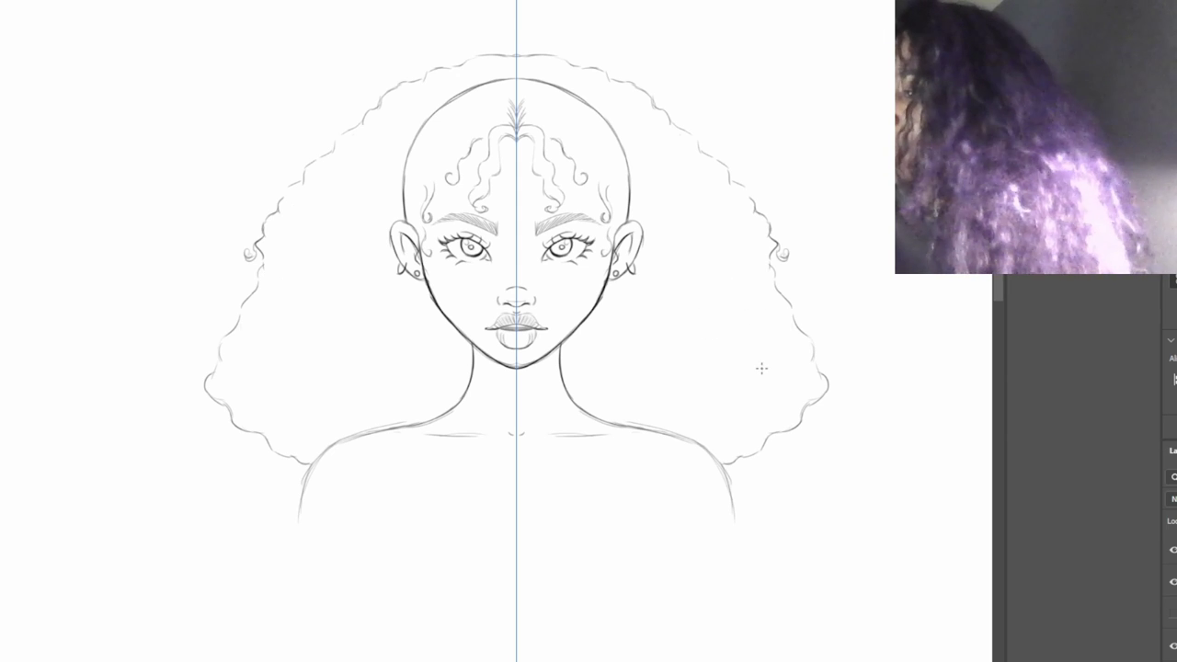
pyautogui.moveTo(769, 268); pyautogui.dragTo(763, 296)
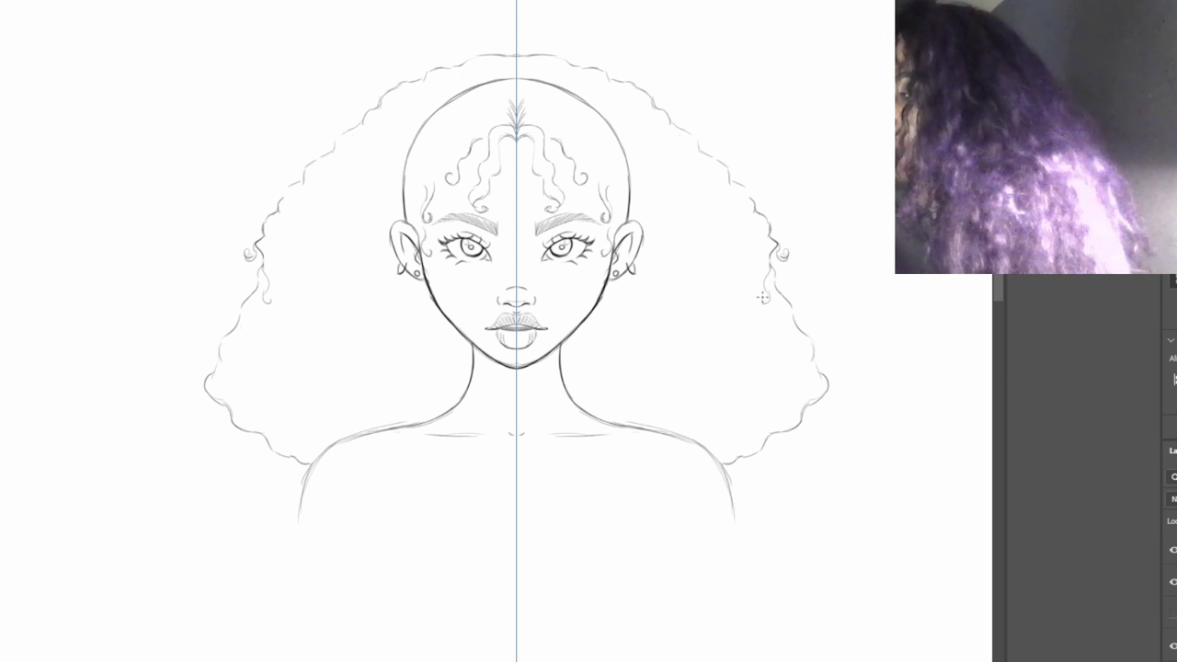
# Step: Draw a mirrored curly strand hanging below each ear and a curled tip low on the outer hair outline
pyautogui.moveTo(607, 296); pyautogui.dragTo(629, 349)
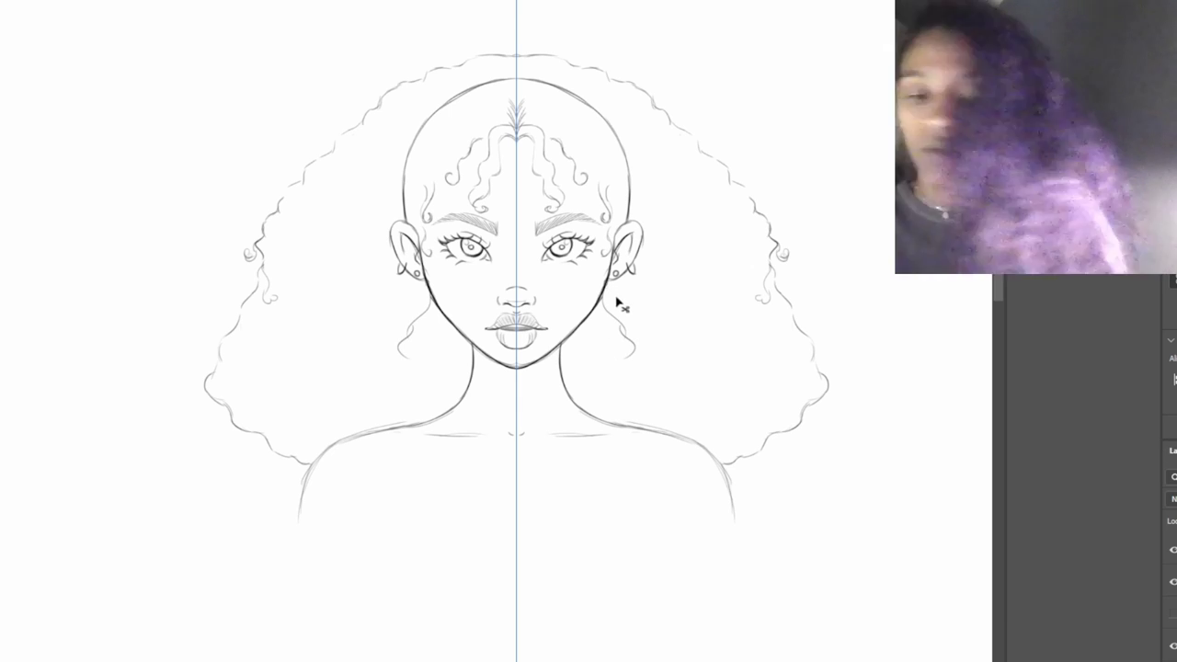
pyautogui.hotkey('ctrl', 'z')
pyautogui.moveTo(610, 286); pyautogui.dragTo(623, 350)
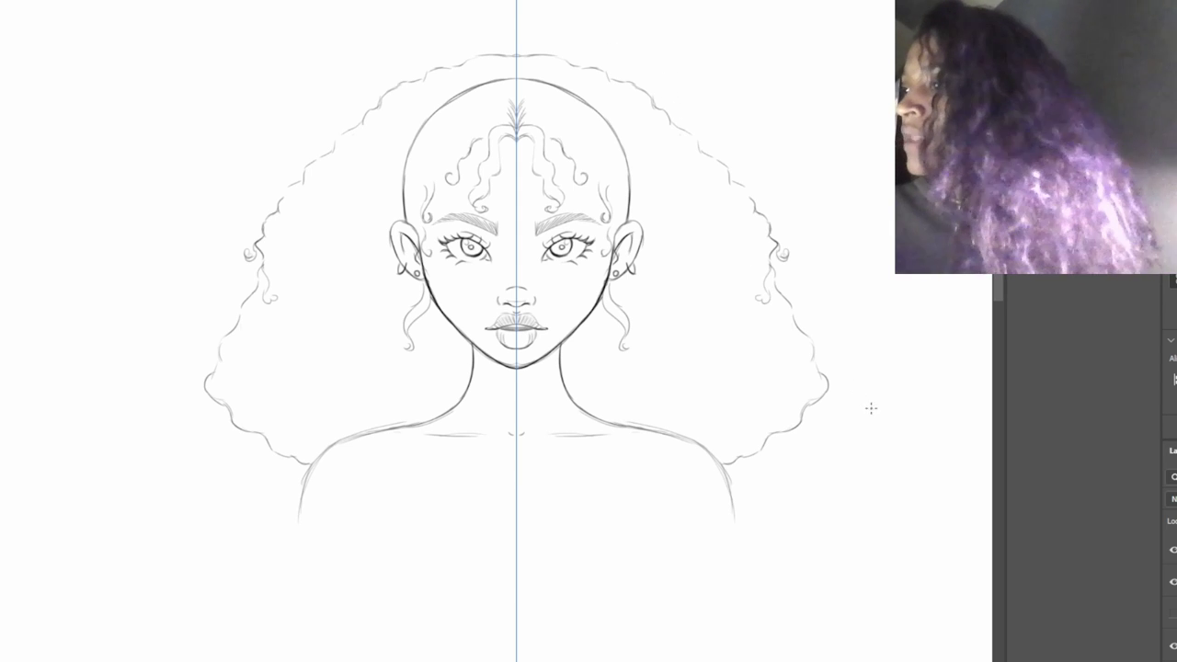
pyautogui.moveTo(798, 329); pyautogui.dragTo(809, 359)
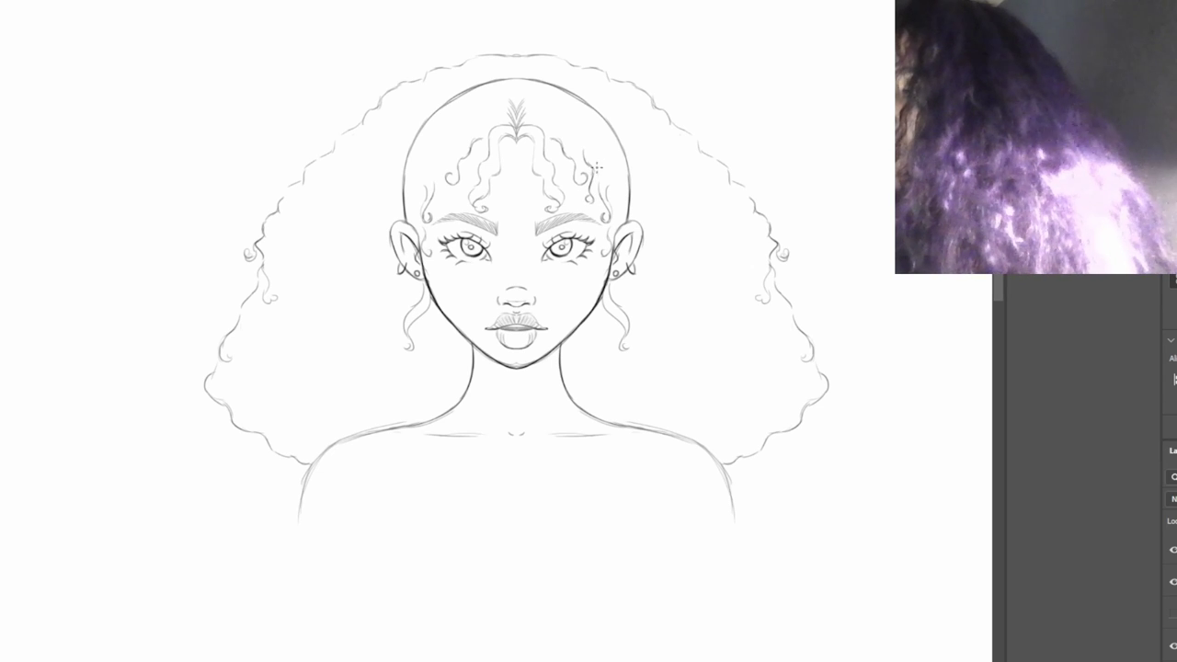
# Step: Add separate, non-mirrored curls along both sides of the hairline and erase the bald skull outline above the ears
pyautogui.moveTo(597, 167); pyautogui.dragTo(592, 203)
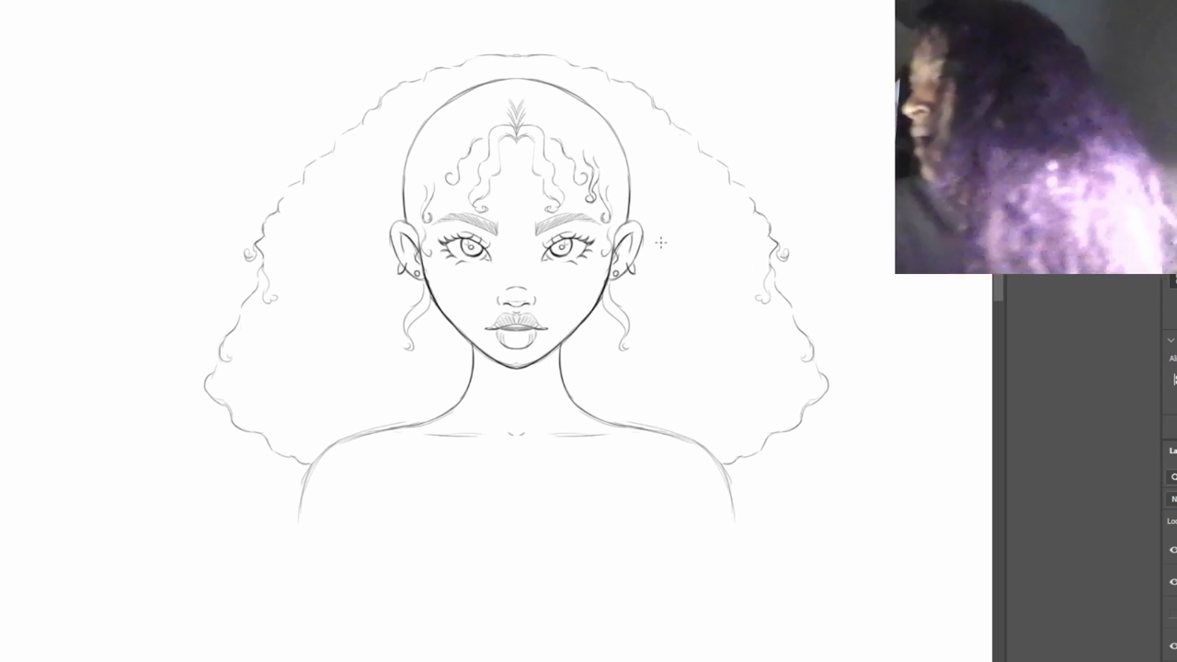
pyautogui.moveTo(447, 160); pyautogui.dragTo(441, 188)
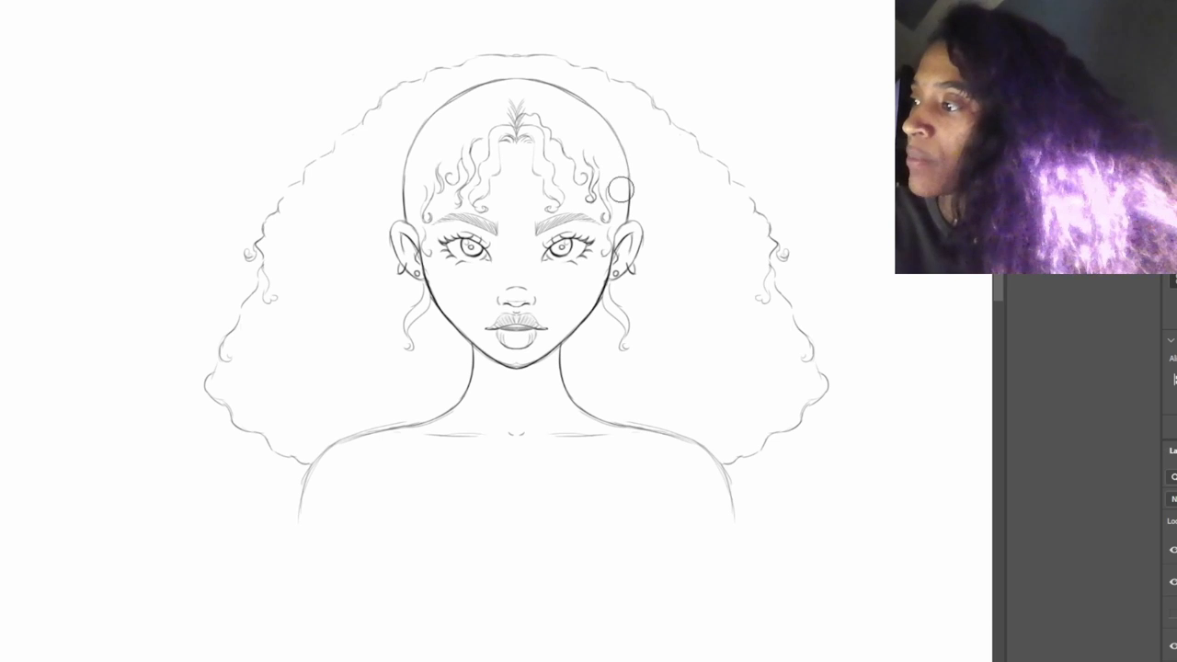
pyautogui.moveTo(627, 209)
pyautogui.mouseDown()
pyautogui.moveTo(620, 152)
pyautogui.moveTo(592, 113)
pyautogui.moveTo(539, 80)
pyautogui.moveTo(500, 79)
pyautogui.moveTo(451, 94)
pyautogui.moveTo(421, 123)
pyautogui.moveTo(401, 214)
pyautogui.mouseUp()
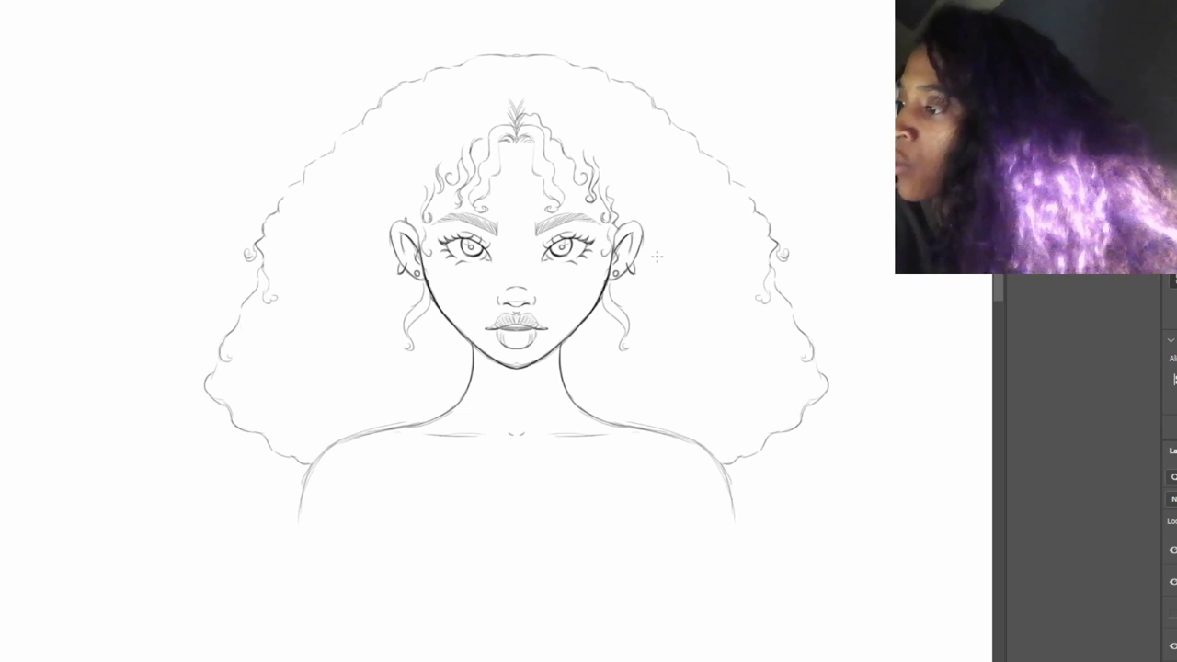
# Step: Draw tight wavy strands sweeping from the centre parting to both sides, plus loose squiggles in the hair beside one ear
pyautogui.moveTo(643, 164); pyautogui.dragTo(685, 268)
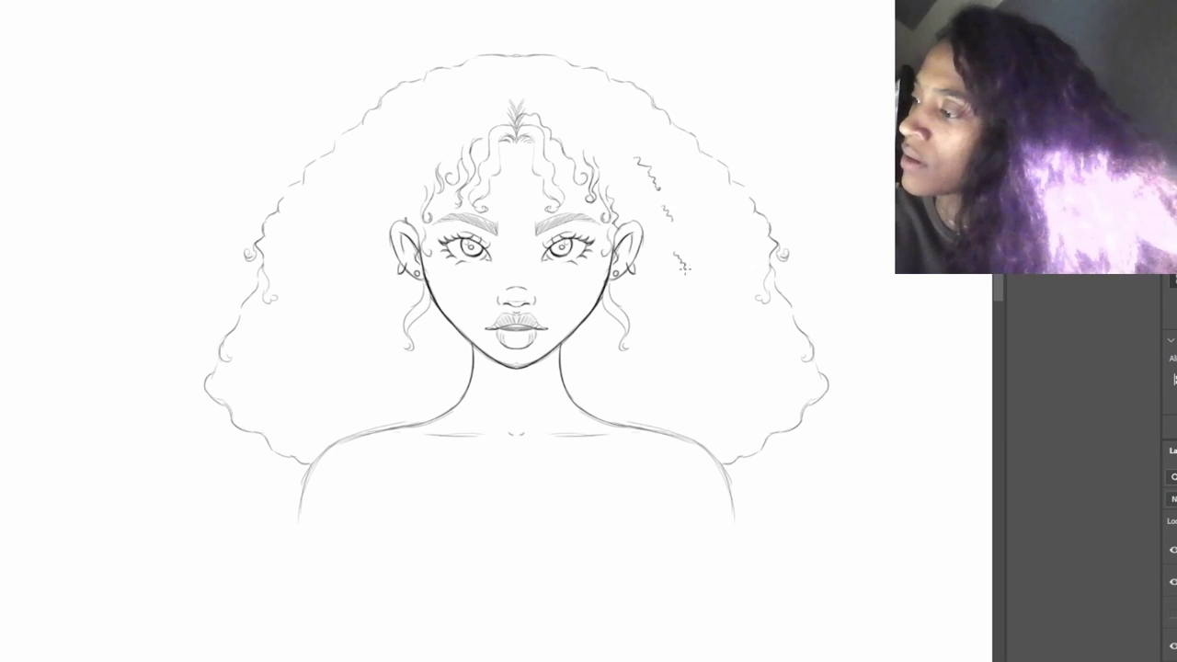
pyautogui.moveTo(521, 108)
pyautogui.mouseDown()
pyautogui.moveTo(577, 119)
pyautogui.moveTo(587, 138)
pyautogui.mouseUp()
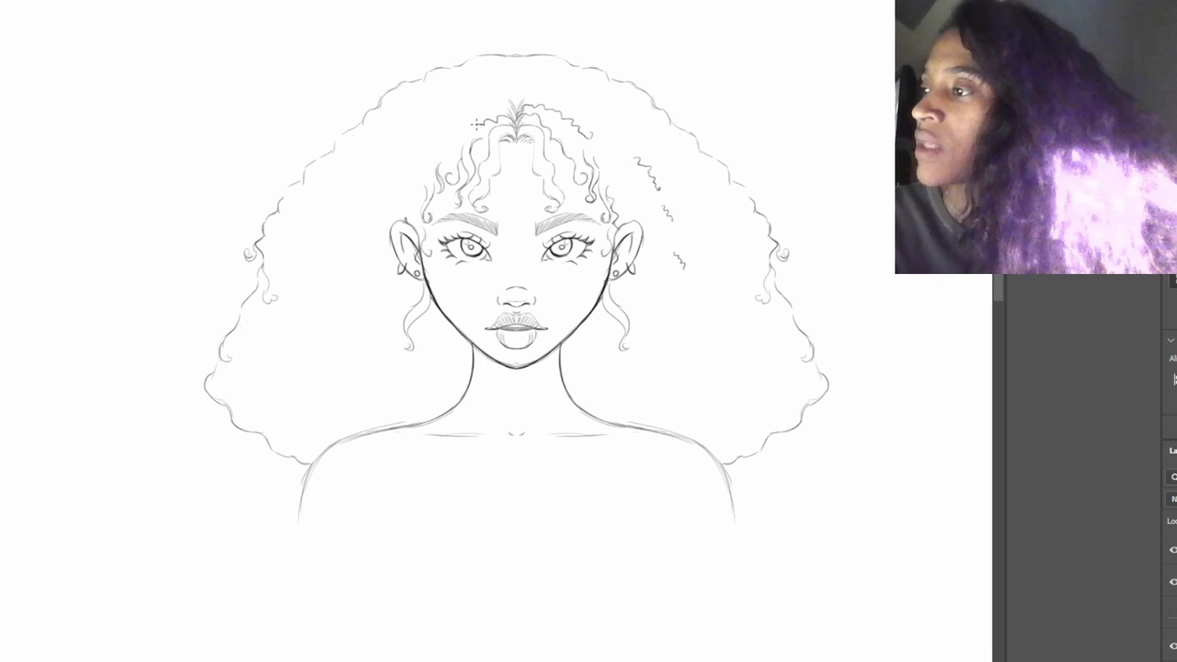
pyautogui.moveTo(474, 124); pyautogui.dragTo(438, 138)
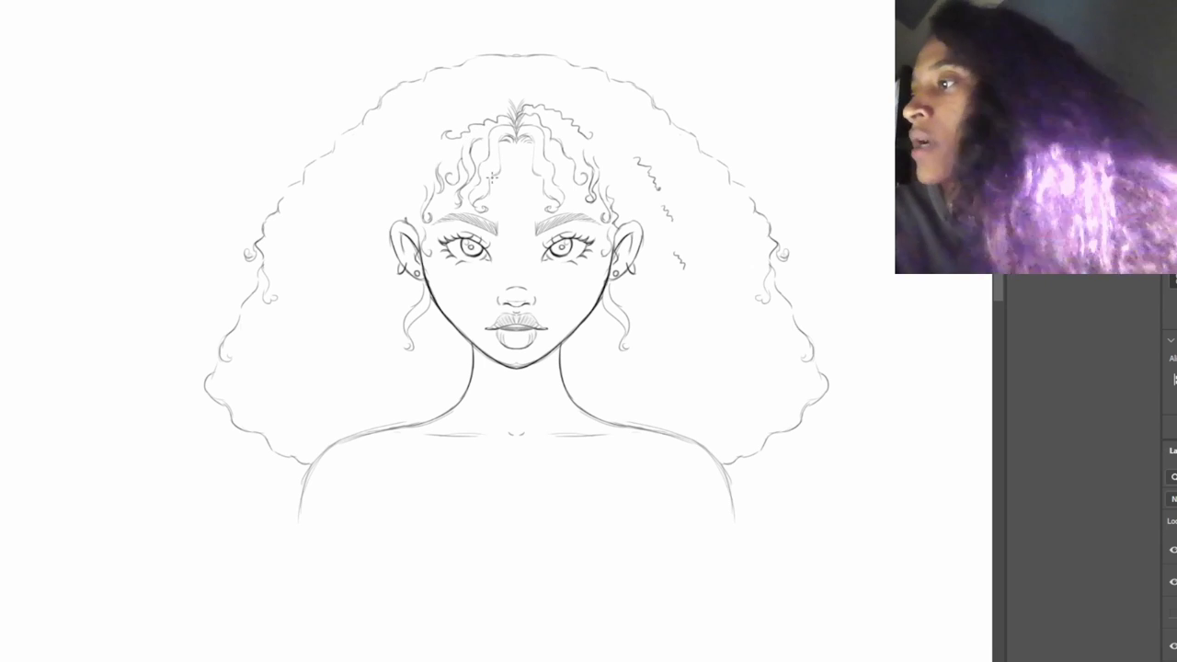
pyautogui.hotkey('ctrl', 'z')
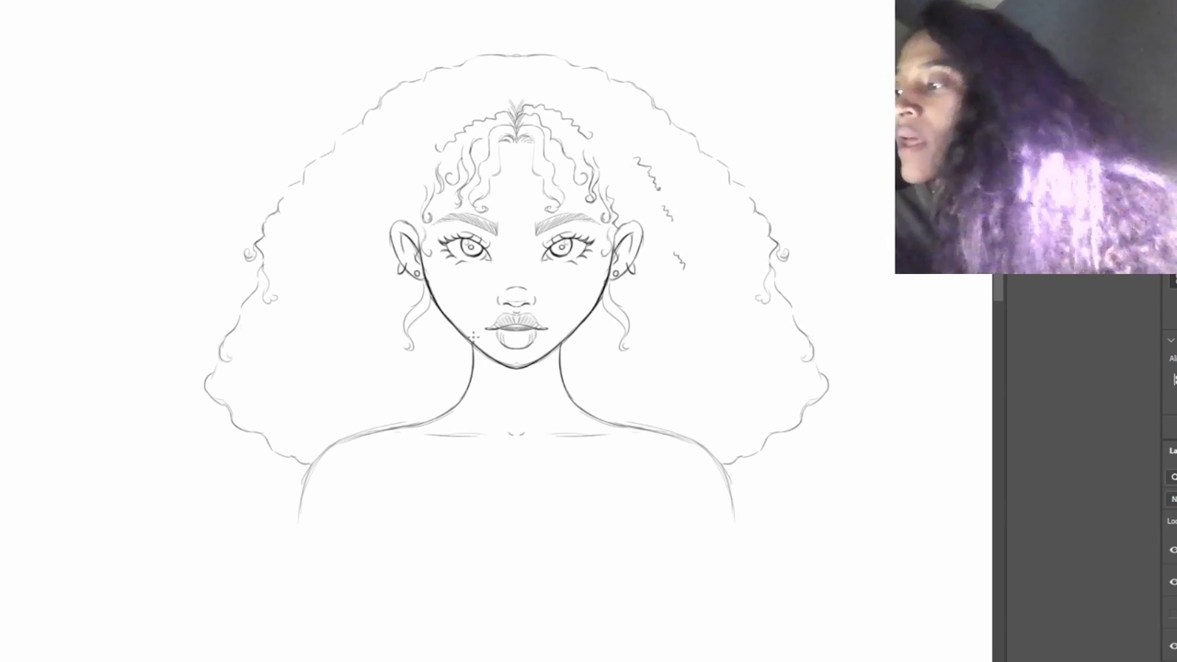
# Step: Draw small curly strands hanging beside the jawline on both sides of the face
pyautogui.moveTo(451, 325); pyautogui.dragTo(434, 359)
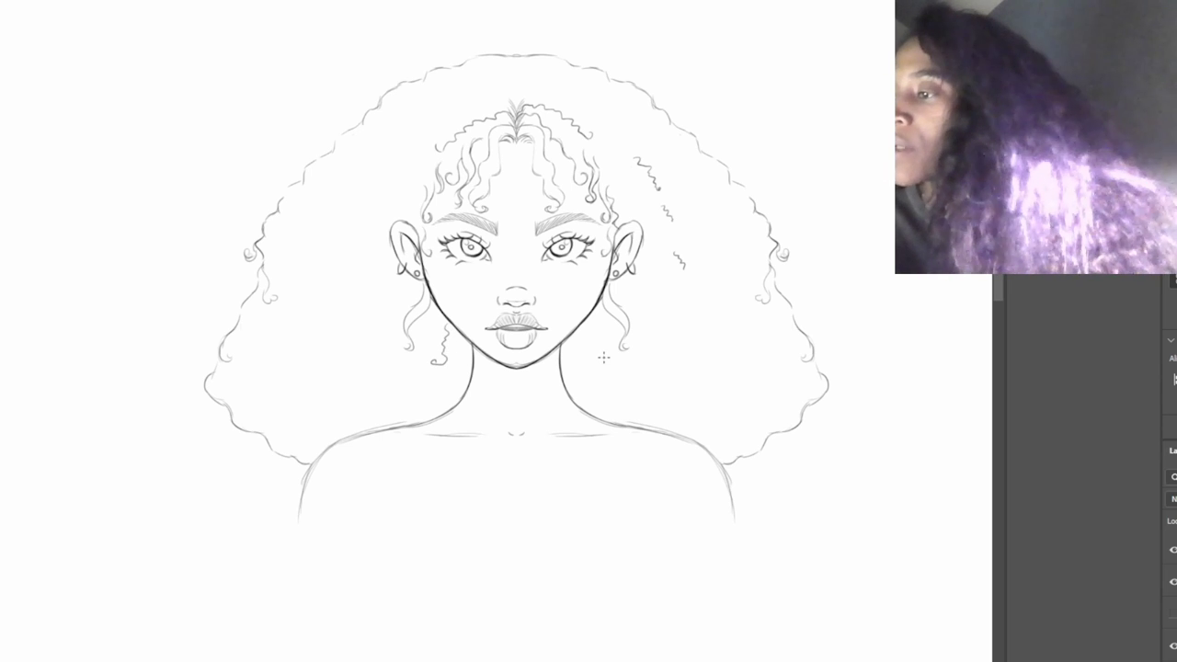
pyautogui.moveTo(578, 333); pyautogui.dragTo(595, 365)
pyautogui.moveTo(593, 313); pyautogui.dragTo(610, 347)
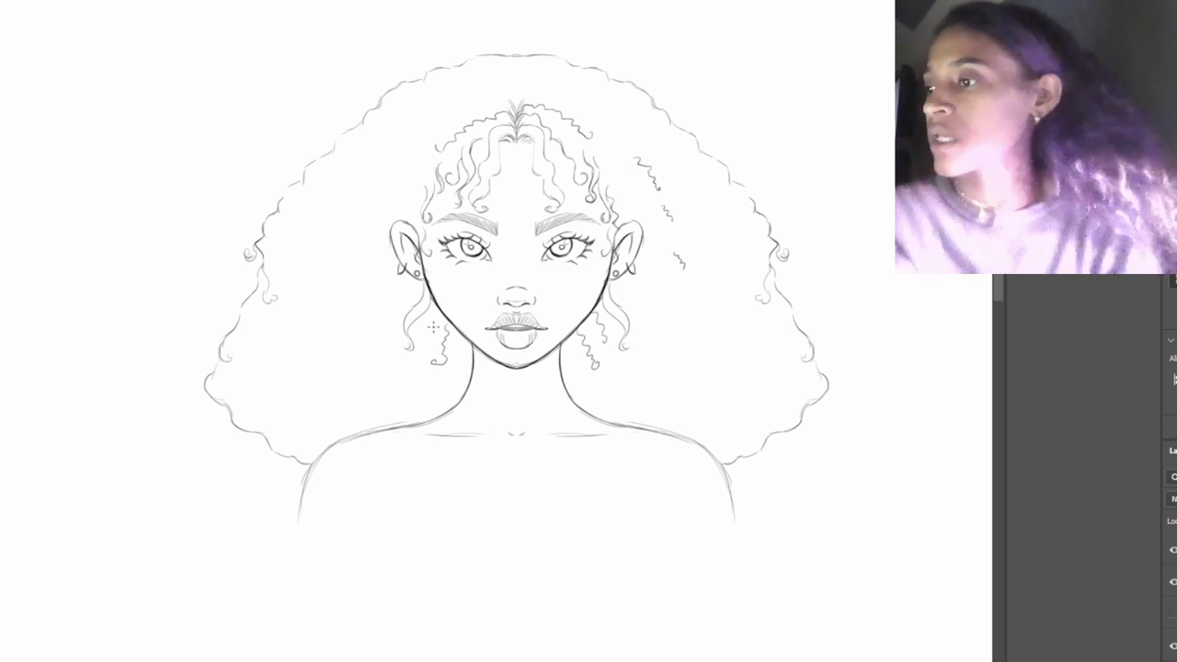
# Step: Add more small curled tips along the outer hair outline on both sides
pyautogui.moveTo(747, 183); pyautogui.dragTo(754, 198)
pyautogui.moveTo(219, 364); pyautogui.dragTo(204, 377)
pyautogui.moveTo(802, 349); pyautogui.dragTo(807, 361)
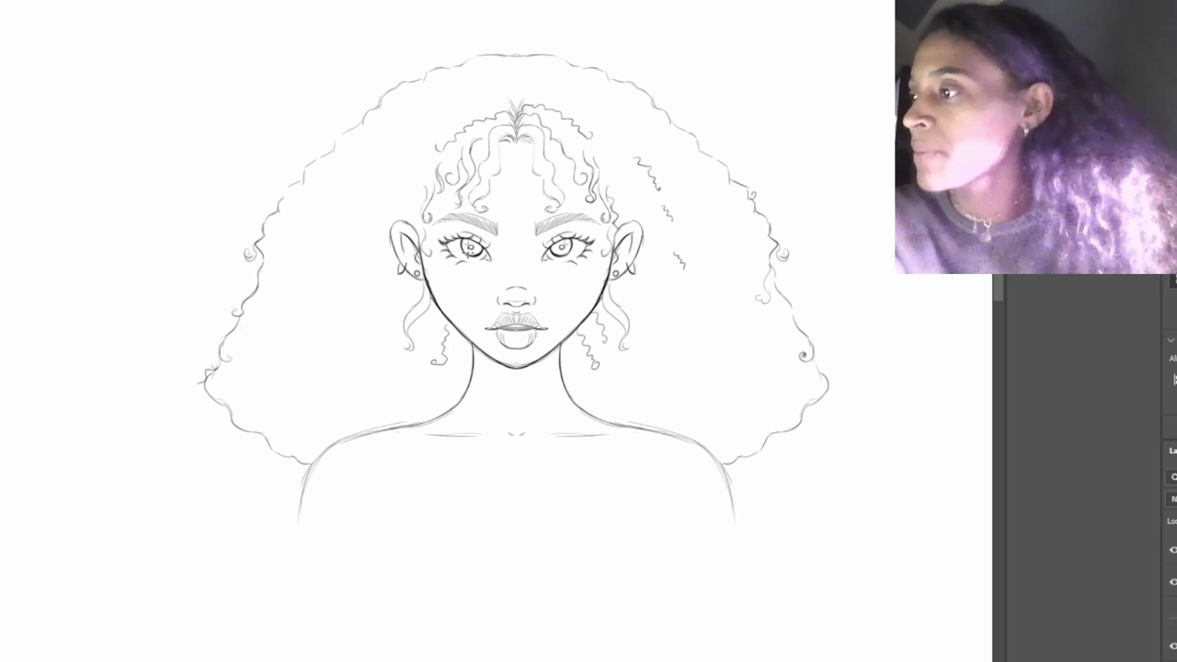
# Step: Thicken the curls at the temple and forehead, and draw wavy strands extending the centre parting upward toward the crown
pyautogui.moveTo(444, 189); pyautogui.dragTo(421, 219)
pyautogui.moveTo(449, 110); pyautogui.dragTo(515, 101)
pyautogui.moveTo(516, 97)
pyautogui.mouseDown()
pyautogui.moveTo(538, 83)
pyautogui.moveTo(478, 92)
pyautogui.moveTo(516, 91)
pyautogui.mouseUp()
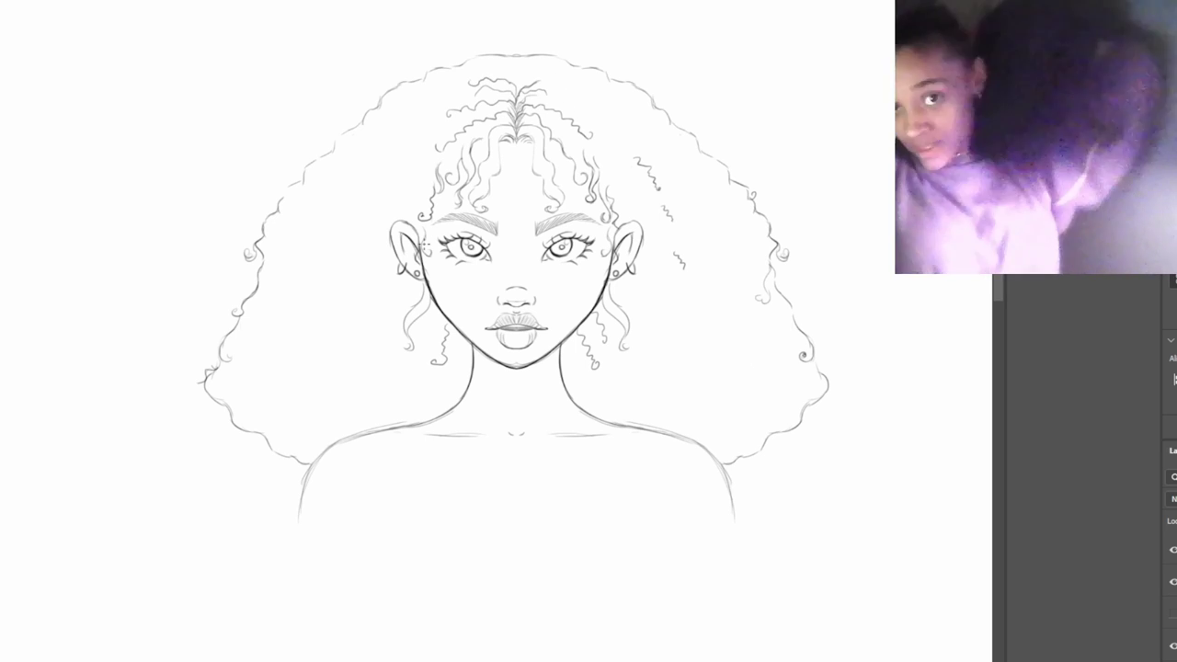
pyautogui.moveTo(577, 144)
pyautogui.mouseDown()
pyautogui.moveTo(579, 177)
pyautogui.moveTo(570, 171)
pyautogui.mouseUp()
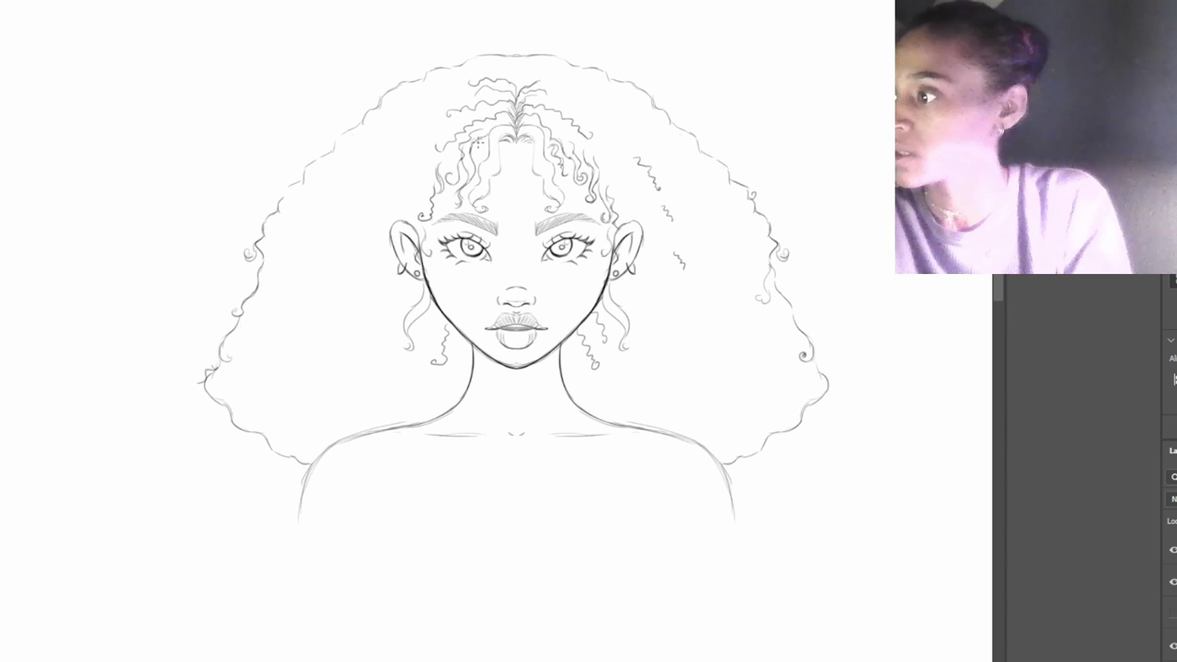
# Step: Scatter long wavy strands with curled ends through the hair on both sides of the head, from ear level toward the shoulders
pyautogui.moveTo(386, 311); pyautogui.dragTo(372, 401)
pyautogui.moveTo(379, 389); pyautogui.dragTo(357, 433)
pyautogui.moveTo(375, 145); pyautogui.dragTo(335, 215)
pyautogui.moveTo(366, 225); pyautogui.dragTo(335, 279)
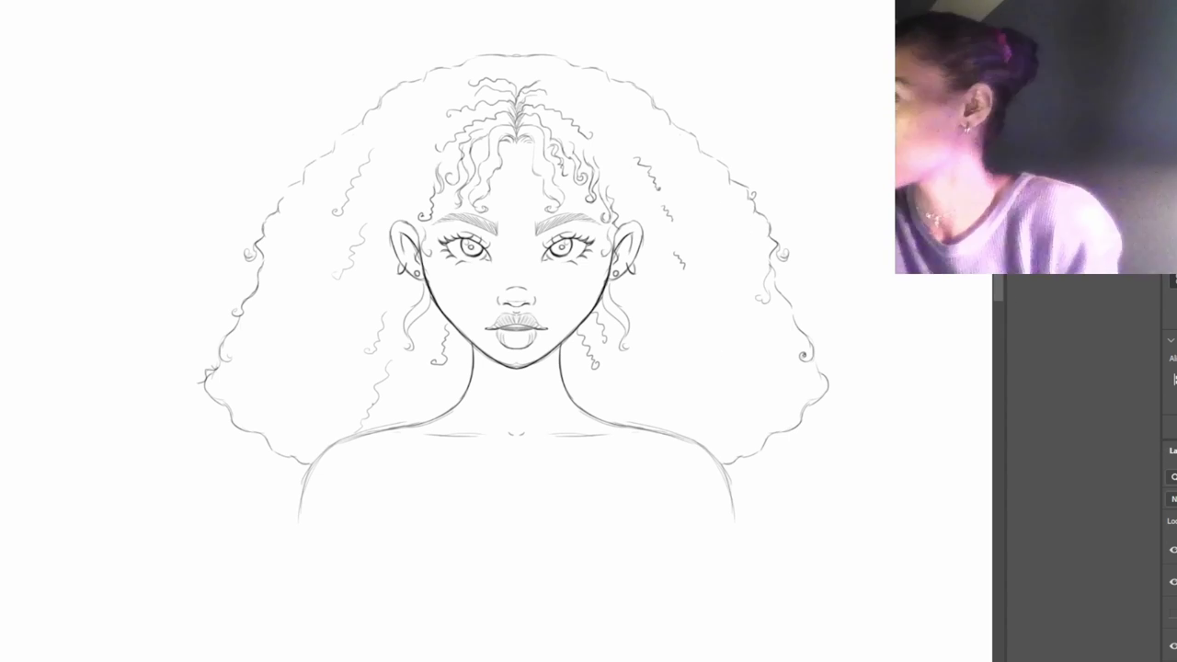
pyautogui.moveTo(706, 207); pyautogui.dragTo(728, 272)
pyautogui.moveTo(671, 302); pyautogui.dragTo(684, 339)
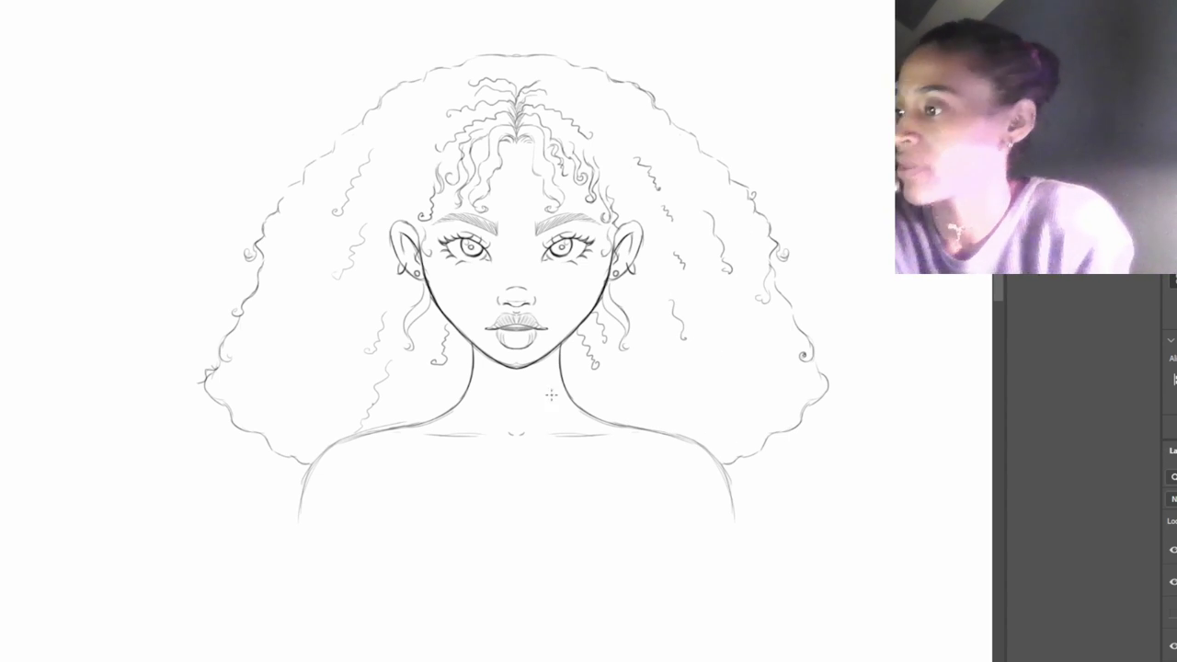
# Step: Fill the remaining hair with long curly strands, ending in curled tips around the neck, shoulders and lower hair edge
pyautogui.moveTo(335, 298); pyautogui.dragTo(316, 336)
pyautogui.moveTo(313, 398); pyautogui.dragTo(279, 469)
pyautogui.moveTo(727, 397); pyautogui.dragTo(708, 456)
pyautogui.moveTo(610, 379); pyautogui.dragTo(603, 414)
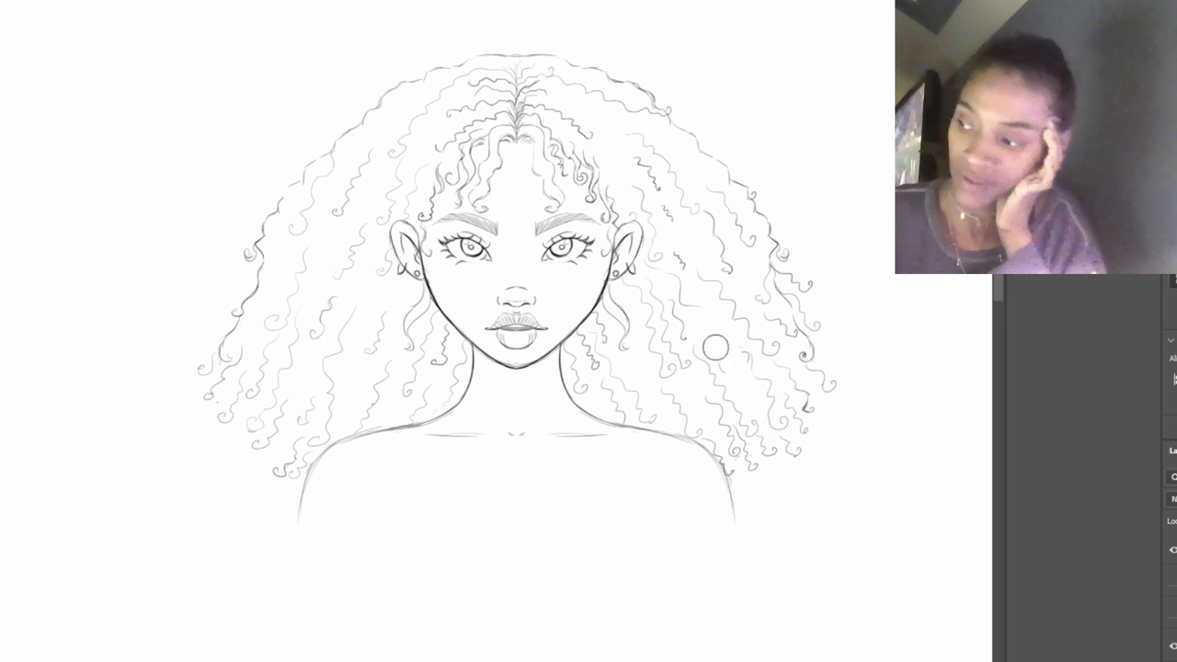
# Step: Erase all the curly hair from the portrait, cleaning up the remaining stray marks around the shoulder
pyautogui.moveTo(714, 342)
pyautogui.mouseDown()
pyautogui.moveTo(723, 391)
pyautogui.moveTo(793, 471)
pyautogui.moveTo(696, 402)
pyautogui.mouseUp()
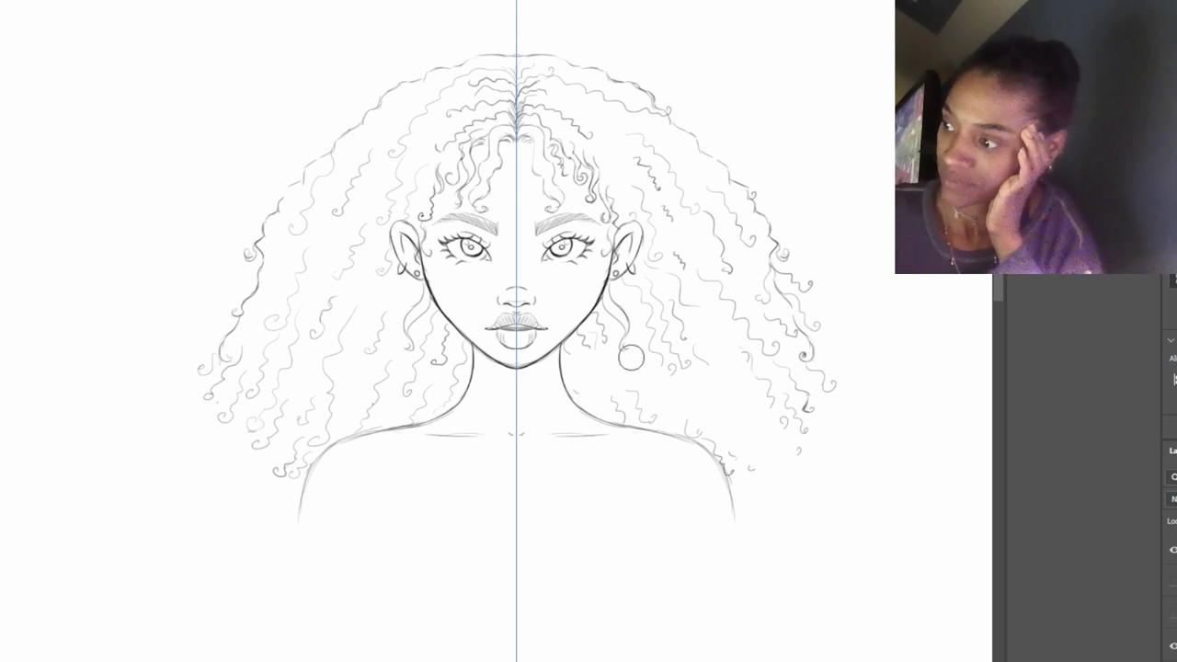
pyautogui.moveTo(630, 350)
pyautogui.mouseDown()
pyautogui.moveTo(205, 381)
pyautogui.moveTo(452, 111)
pyautogui.moveTo(442, 174)
pyautogui.moveTo(254, 441)
pyautogui.moveTo(389, 355)
pyautogui.moveTo(446, 420)
pyautogui.mouseUp()
pyautogui.moveTo(354, 240)
pyautogui.mouseDown()
pyautogui.moveTo(432, 241)
pyautogui.moveTo(428, 207)
pyautogui.moveTo(410, 241)
pyautogui.mouseUp()
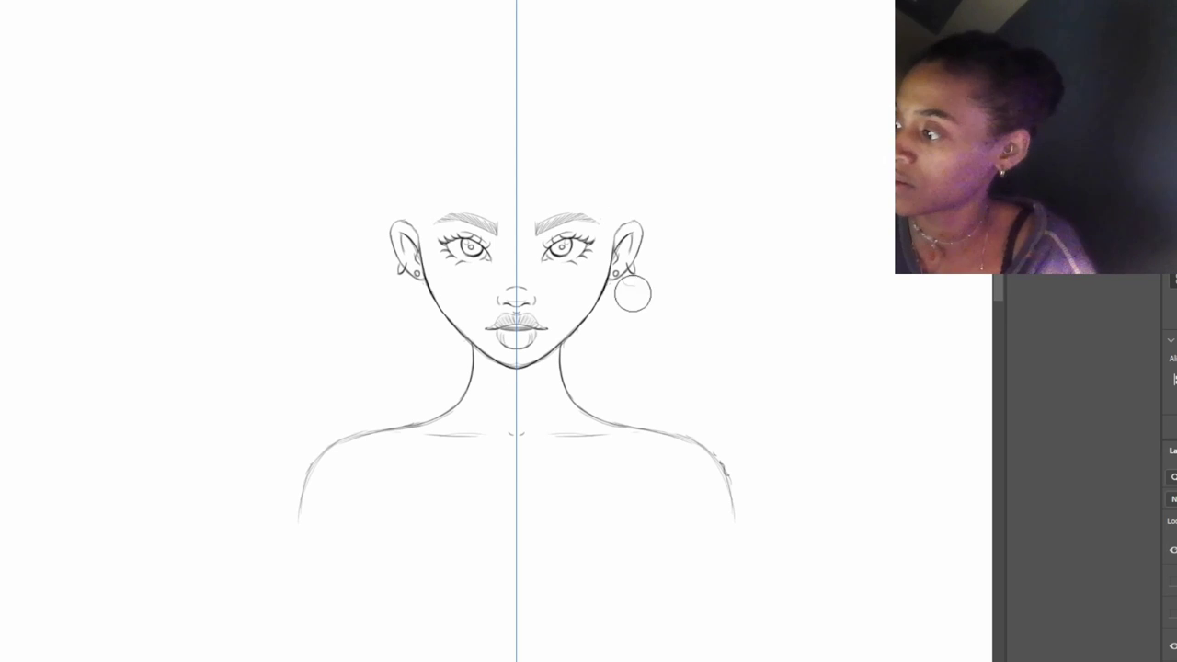
pyautogui.moveTo(743, 481); pyautogui.dragTo(726, 471)
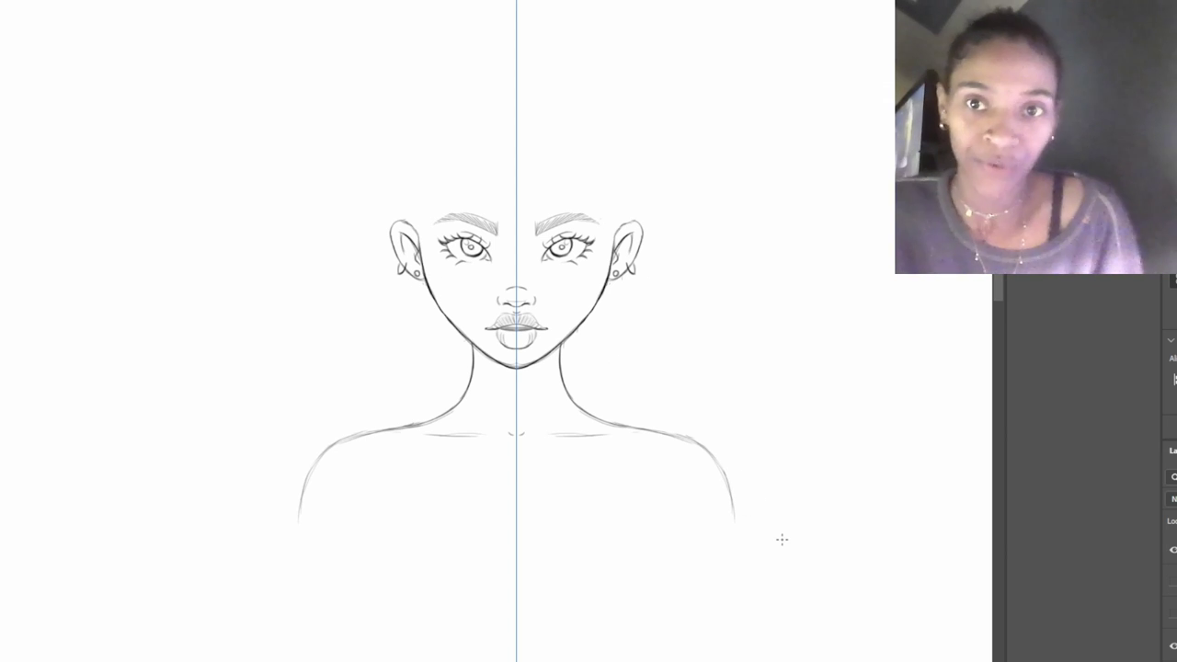
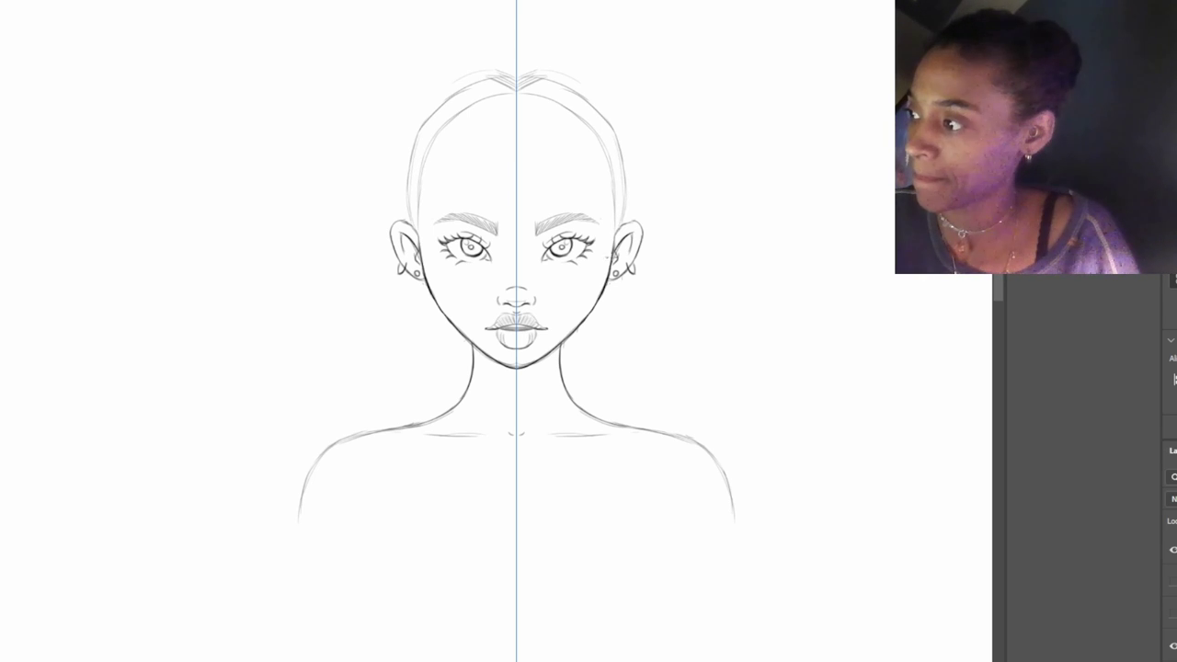
# Step: Sketch slicked-back hair with a centre parting and hairline, and outline a large, bumpy-edged afro puff on each side of the head
pyautogui.moveTo(488, 83); pyautogui.dragTo(525, 79)
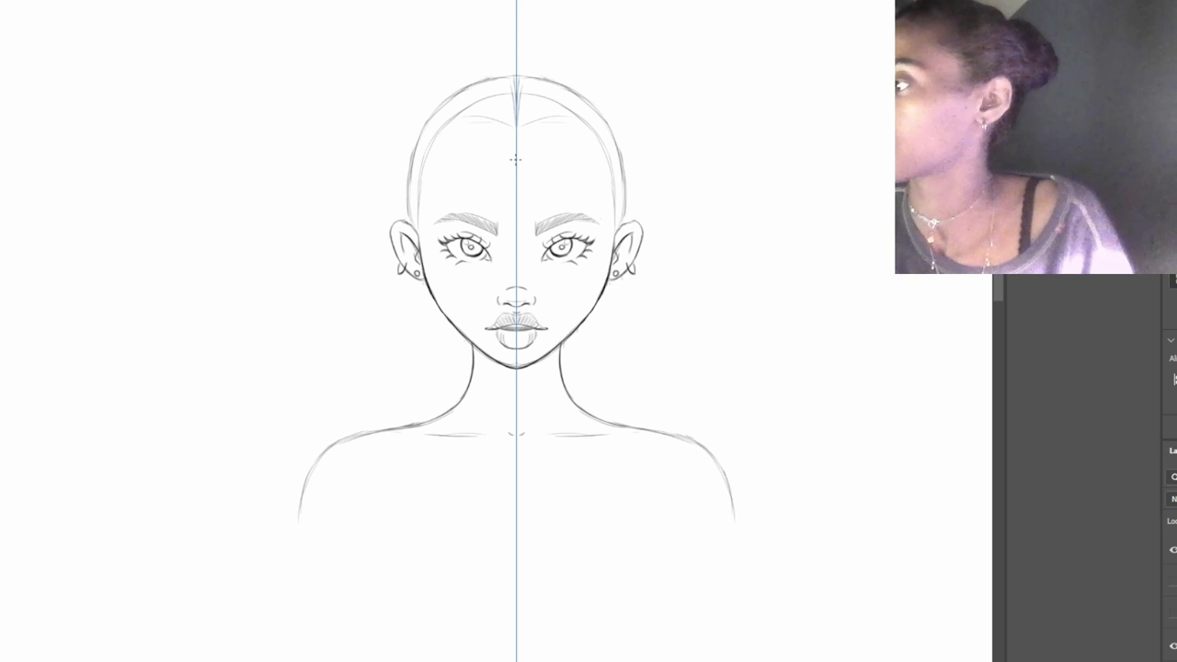
pyautogui.moveTo(551, 114)
pyautogui.mouseDown()
pyautogui.moveTo(557, 100)
pyautogui.moveTo(585, 122)
pyautogui.mouseUp()
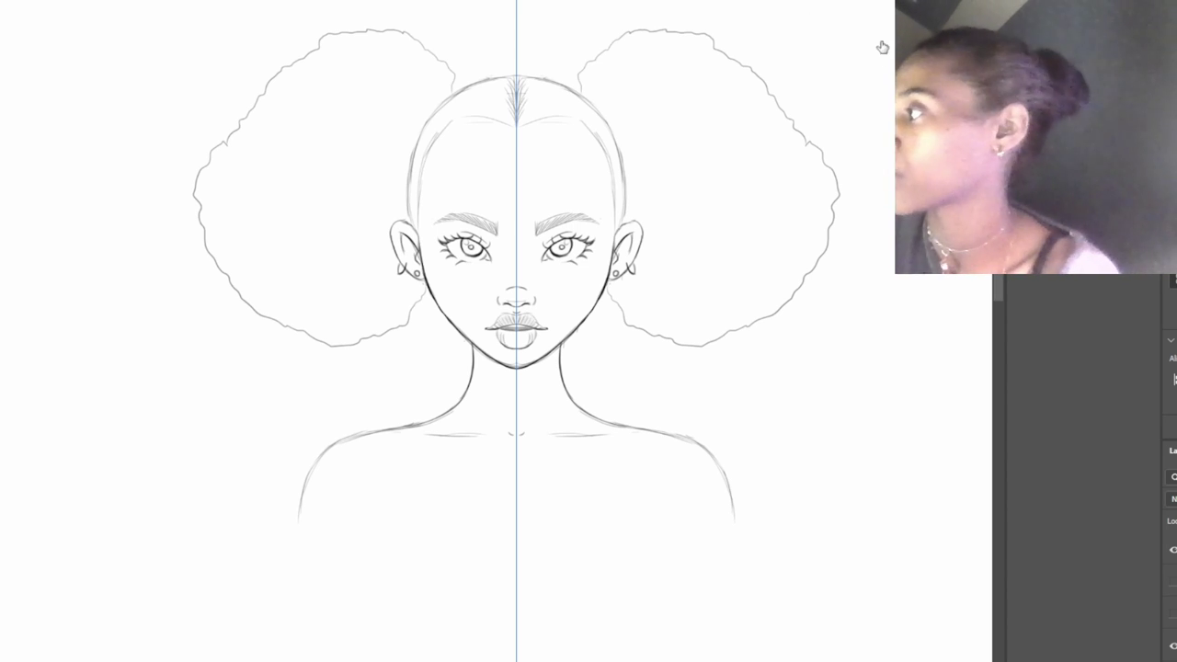
pyautogui.moveTo(644, 159); pyautogui.dragTo(657, 191)
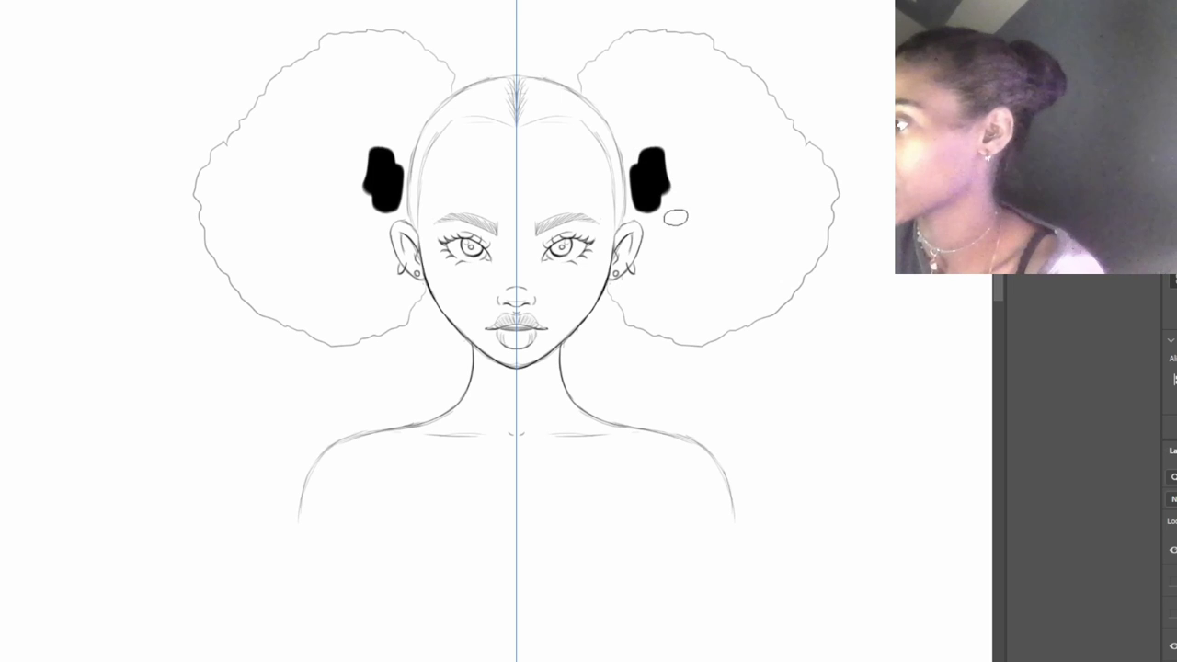
pyautogui.moveTo(655, 85); pyautogui.dragTo(659, 129)
pyautogui.moveTo(628, 63); pyautogui.dragTo(631, 101)
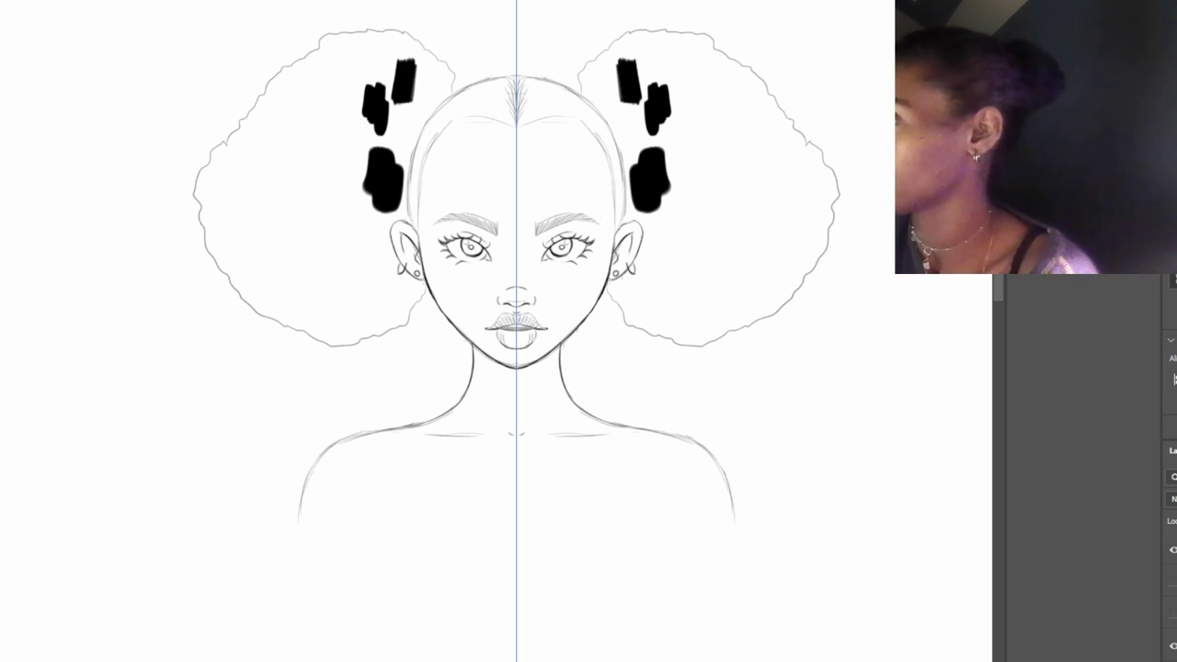
pyautogui.moveTo(659, 51); pyautogui.dragTo(673, 81)
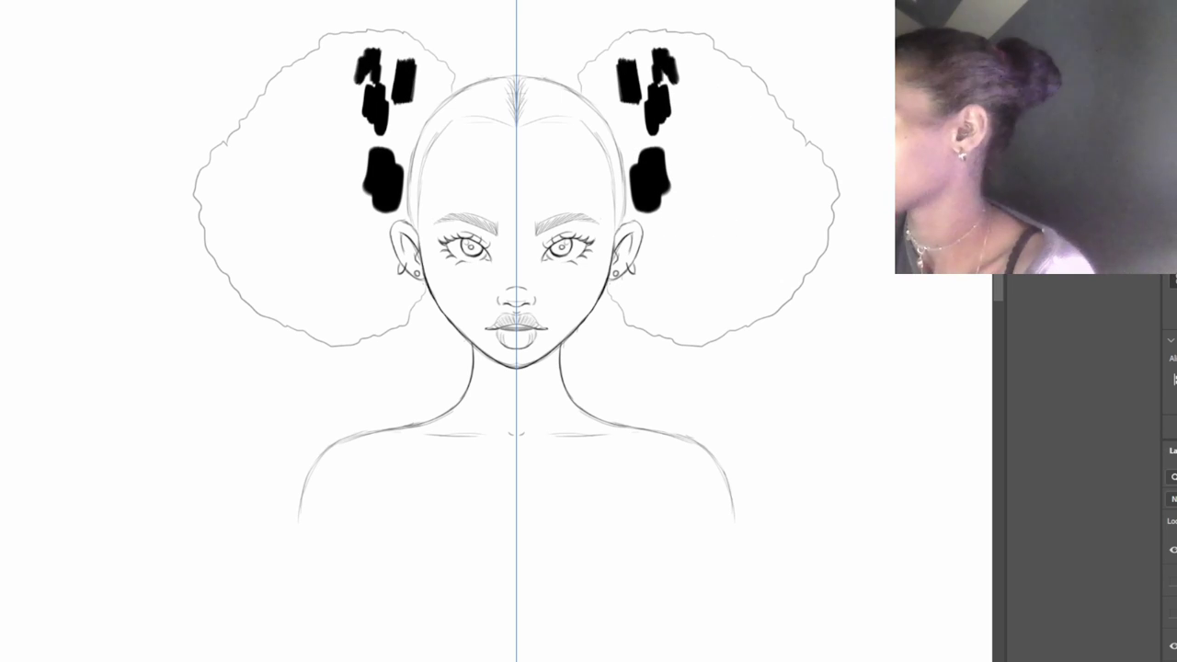
pyautogui.moveTo(673, 129)
pyautogui.mouseDown()
pyautogui.moveTo(683, 197)
pyautogui.moveTo(667, 266)
pyautogui.mouseUp()
pyautogui.press('e')
pyautogui.moveTo(643, 170)
pyautogui.mouseDown()
pyautogui.moveTo(646, 199)
pyautogui.moveTo(643, 146)
pyautogui.moveTo(674, 254)
pyautogui.moveTo(671, 129)
pyautogui.moveTo(620, 64)
pyautogui.mouseUp()
pyautogui.moveTo(693, 243)
pyautogui.mouseDown()
pyautogui.moveTo(667, 252)
pyautogui.moveTo(685, 149)
pyautogui.mouseUp()
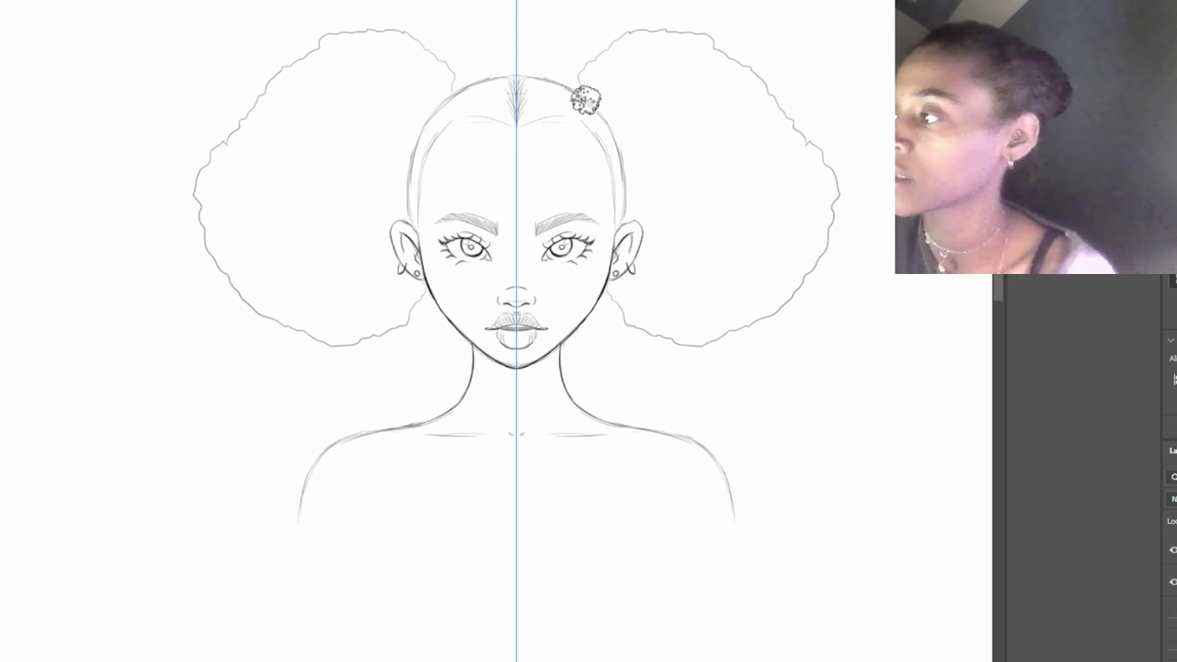
# Step: Fill the slicked-back hair and both puffs with mid grey, and cover them with a second, darker grey pass
pyautogui.moveTo(594, 92)
pyautogui.mouseDown()
pyautogui.moveTo(638, 178)
pyautogui.moveTo(628, 210)
pyautogui.moveTo(602, 116)
pyautogui.moveTo(566, 98)
pyautogui.moveTo(488, 102)
pyautogui.moveTo(511, 90)
pyautogui.moveTo(497, 92)
pyautogui.moveTo(528, 94)
pyautogui.moveTo(445, 108)
pyautogui.moveTo(498, 107)
pyautogui.moveTo(444, 99)
pyautogui.moveTo(421, 87)
pyautogui.moveTo(438, 80)
pyautogui.moveTo(432, 73)
pyautogui.moveTo(408, 83)
pyautogui.moveTo(409, 55)
pyautogui.moveTo(422, 66)
pyautogui.moveTo(384, 48)
pyautogui.moveTo(337, 50)
pyautogui.moveTo(392, 43)
pyautogui.moveTo(398, 88)
pyautogui.moveTo(354, 204)
pyautogui.moveTo(346, 109)
pyautogui.moveTo(356, 74)
pyautogui.moveTo(314, 225)
pyautogui.moveTo(296, 179)
pyautogui.moveTo(317, 73)
pyautogui.moveTo(330, 83)
pyautogui.moveTo(294, 133)
pyautogui.moveTo(281, 92)
pyautogui.moveTo(310, 72)
pyautogui.moveTo(296, 106)
pyautogui.moveTo(250, 134)
pyautogui.moveTo(251, 153)
pyautogui.moveTo(229, 150)
pyautogui.moveTo(211, 195)
pyautogui.moveTo(223, 248)
pyautogui.moveTo(257, 292)
pyautogui.moveTo(288, 293)
pyautogui.moveTo(288, 307)
pyautogui.moveTo(339, 328)
pyautogui.moveTo(360, 323)
pyautogui.moveTo(402, 289)
pyautogui.moveTo(383, 197)
pyautogui.moveTo(407, 211)
pyautogui.moveTo(353, 266)
pyautogui.moveTo(359, 286)
pyautogui.moveTo(242, 192)
pyautogui.moveTo(236, 226)
pyautogui.moveTo(215, 179)
pyautogui.moveTo(272, 301)
pyautogui.moveTo(295, 318)
pyautogui.moveTo(347, 331)
pyautogui.moveTo(395, 313)
pyautogui.mouseUp()
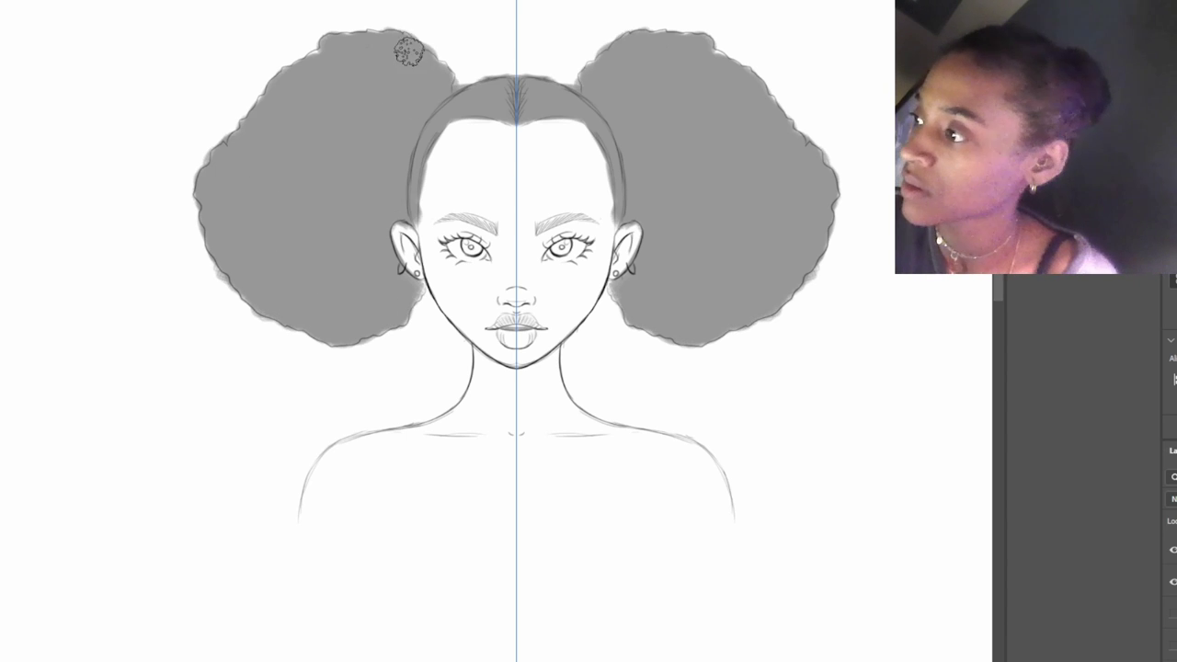
pyautogui.moveTo(269, 113)
pyautogui.mouseDown()
pyautogui.moveTo(252, 152)
pyautogui.moveTo(245, 131)
pyautogui.moveTo(255, 125)
pyautogui.mouseUp()
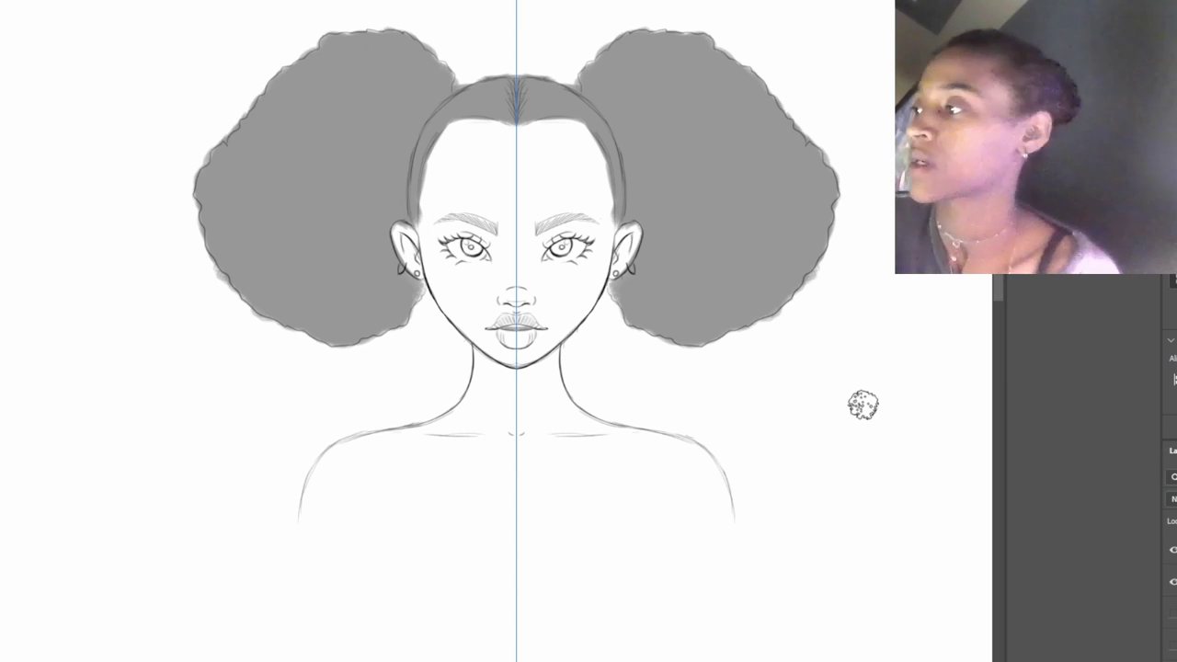
pyautogui.click(594, 70)
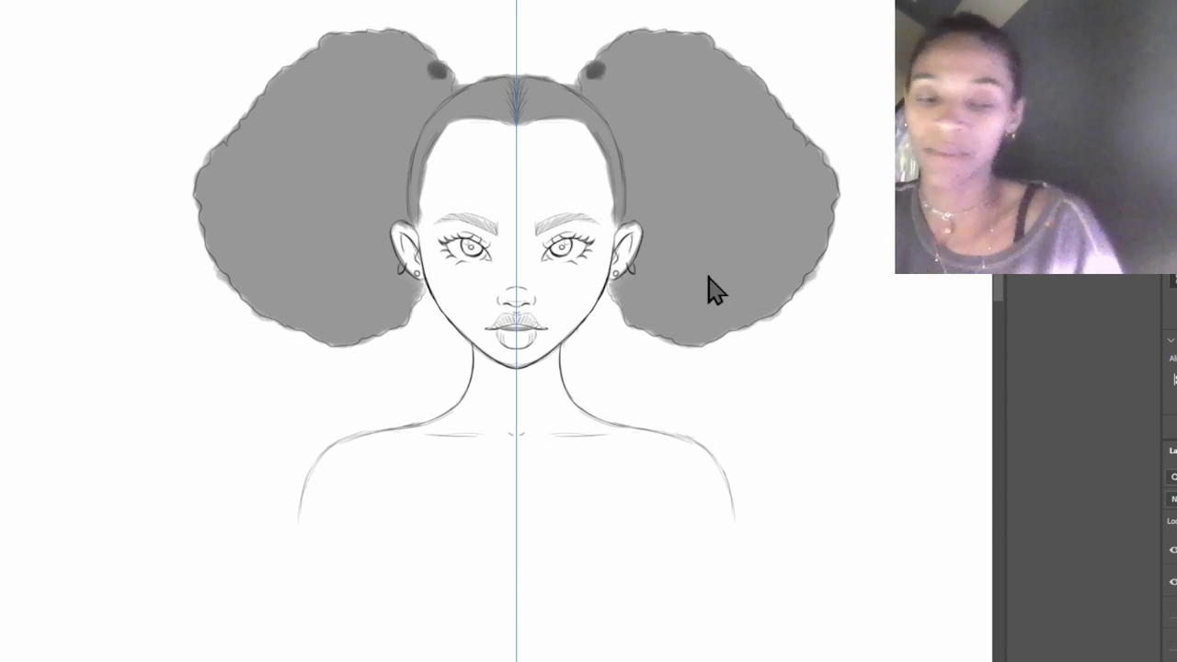
pyautogui.hotkey('ctrl', 'z')
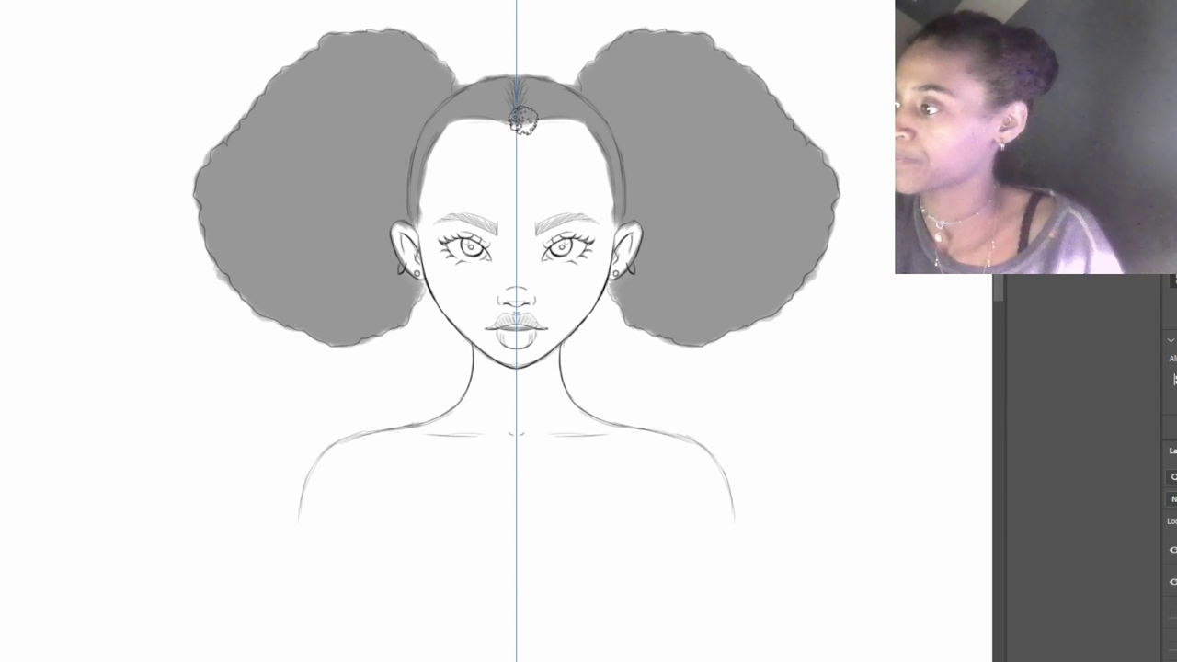
pyautogui.moveTo(524, 116)
pyautogui.mouseDown()
pyautogui.moveTo(601, 134)
pyautogui.moveTo(621, 213)
pyautogui.moveTo(609, 140)
pyautogui.moveTo(563, 102)
pyautogui.moveTo(601, 137)
pyautogui.moveTo(625, 200)
pyautogui.moveTo(620, 223)
pyautogui.moveTo(615, 147)
pyautogui.moveTo(591, 90)
pyautogui.moveTo(597, 72)
pyautogui.moveTo(632, 59)
pyautogui.moveTo(633, 42)
pyautogui.moveTo(639, 51)
pyautogui.moveTo(627, 78)
pyautogui.moveTo(666, 218)
pyautogui.moveTo(642, 180)
pyautogui.moveTo(651, 267)
pyautogui.moveTo(620, 285)
pyautogui.moveTo(646, 318)
pyautogui.moveTo(658, 316)
pyautogui.moveTo(652, 189)
pyautogui.mouseUp()
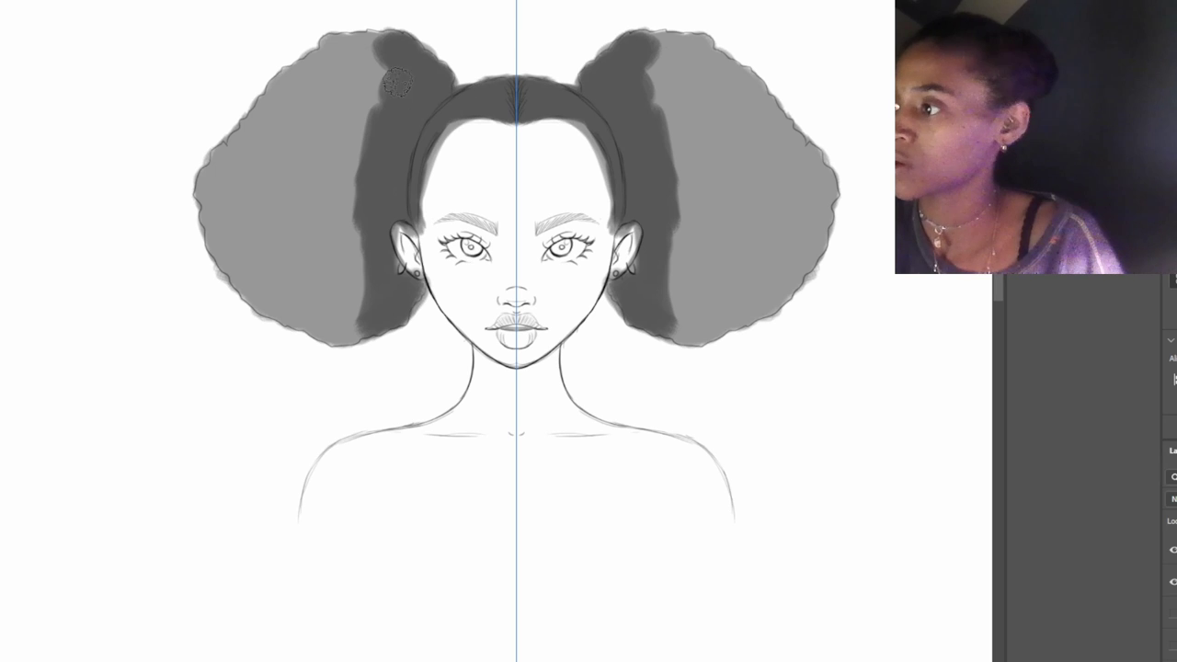
pyautogui.moveTo(397, 83)
pyautogui.mouseDown()
pyautogui.moveTo(376, 55)
pyautogui.moveTo(386, 44)
pyautogui.moveTo(338, 52)
pyautogui.moveTo(322, 170)
pyautogui.moveTo(314, 115)
pyautogui.moveTo(332, 194)
pyautogui.moveTo(314, 189)
pyautogui.moveTo(310, 67)
pyautogui.moveTo(285, 88)
pyautogui.moveTo(266, 135)
pyautogui.moveTo(241, 166)
pyautogui.moveTo(244, 142)
pyautogui.moveTo(208, 191)
pyautogui.moveTo(226, 239)
pyautogui.moveTo(216, 218)
pyautogui.moveTo(215, 234)
pyautogui.moveTo(256, 293)
pyautogui.moveTo(281, 286)
pyautogui.moveTo(319, 328)
pyautogui.moveTo(357, 328)
pyautogui.moveTo(373, 311)
pyautogui.moveTo(337, 288)
pyautogui.moveTo(335, 176)
pyautogui.moveTo(353, 172)
pyautogui.moveTo(352, 303)
pyautogui.moveTo(322, 297)
pyautogui.moveTo(239, 237)
pyautogui.moveTo(253, 269)
pyautogui.moveTo(326, 301)
pyautogui.moveTo(274, 260)
pyautogui.moveTo(272, 237)
pyautogui.moveTo(310, 255)
pyautogui.mouseUp()
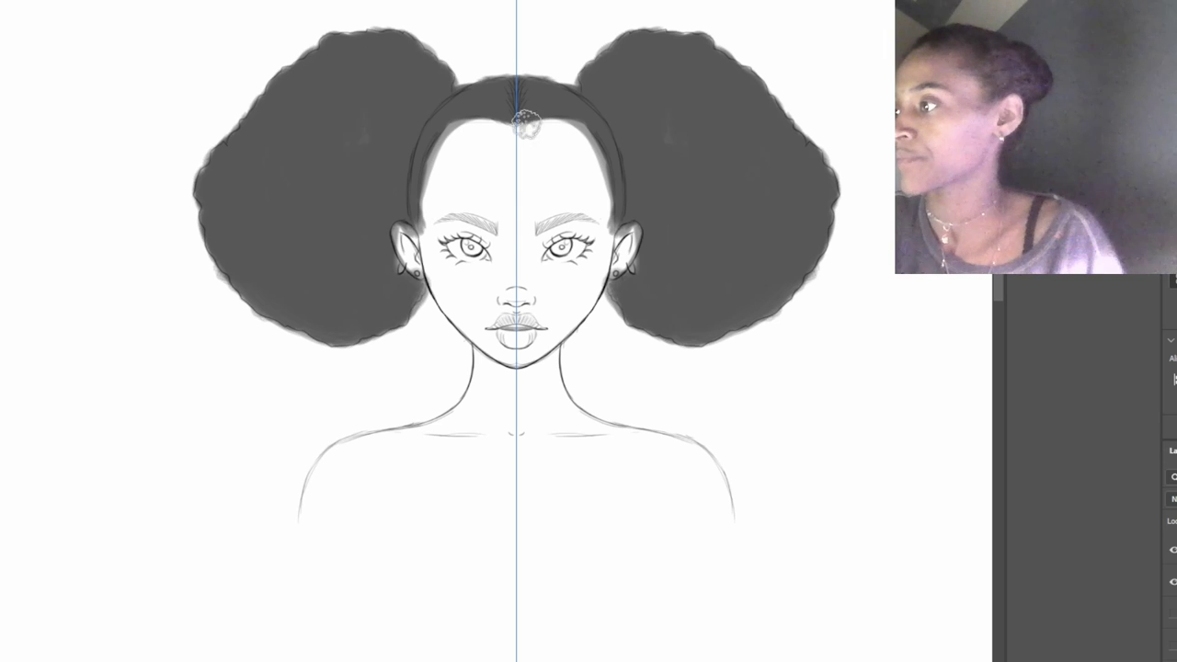
pyautogui.moveTo(525, 120)
pyautogui.mouseDown()
pyautogui.moveTo(553, 112)
pyautogui.moveTo(585, 129)
pyautogui.moveTo(613, 191)
pyautogui.mouseUp()
pyautogui.hotkey('ctrl', 'z')
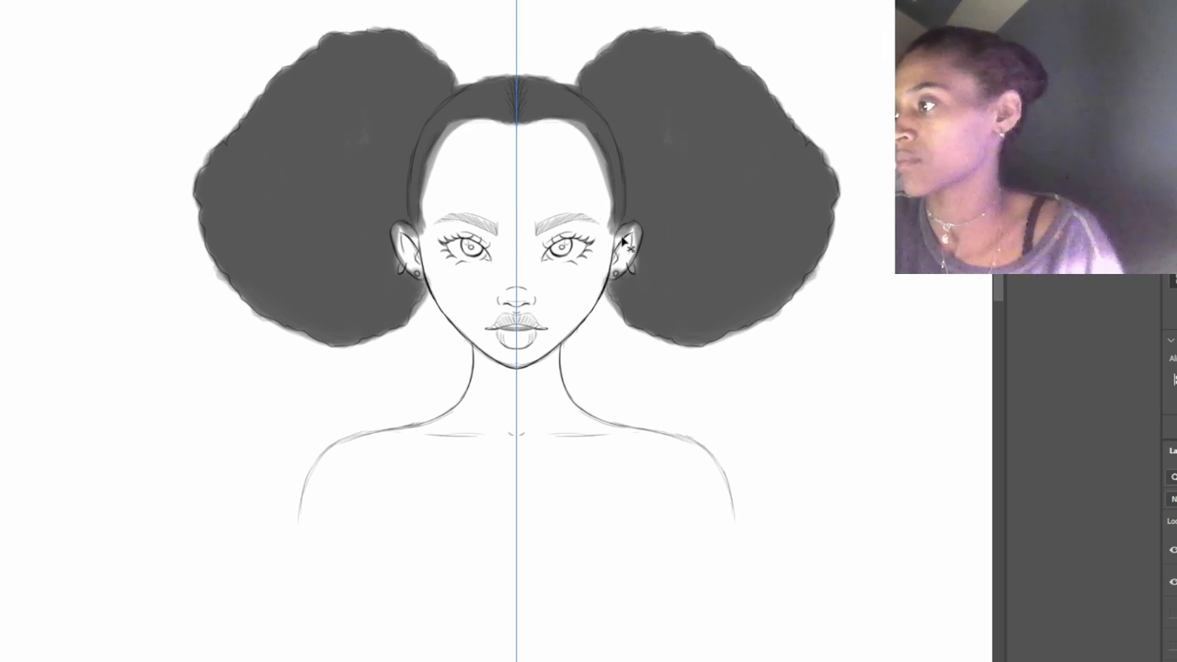
pyautogui.moveTo(543, 128)
pyautogui.mouseDown()
pyautogui.moveTo(598, 170)
pyautogui.moveTo(560, 127)
pyautogui.moveTo(576, 130)
pyautogui.moveTo(558, 126)
pyautogui.moveTo(584, 138)
pyautogui.moveTo(567, 121)
pyautogui.moveTo(597, 156)
pyautogui.moveTo(544, 120)
pyautogui.moveTo(601, 179)
pyautogui.moveTo(593, 143)
pyautogui.moveTo(615, 229)
pyautogui.mouseUp()
pyautogui.hotkey('ctrl', 'z')
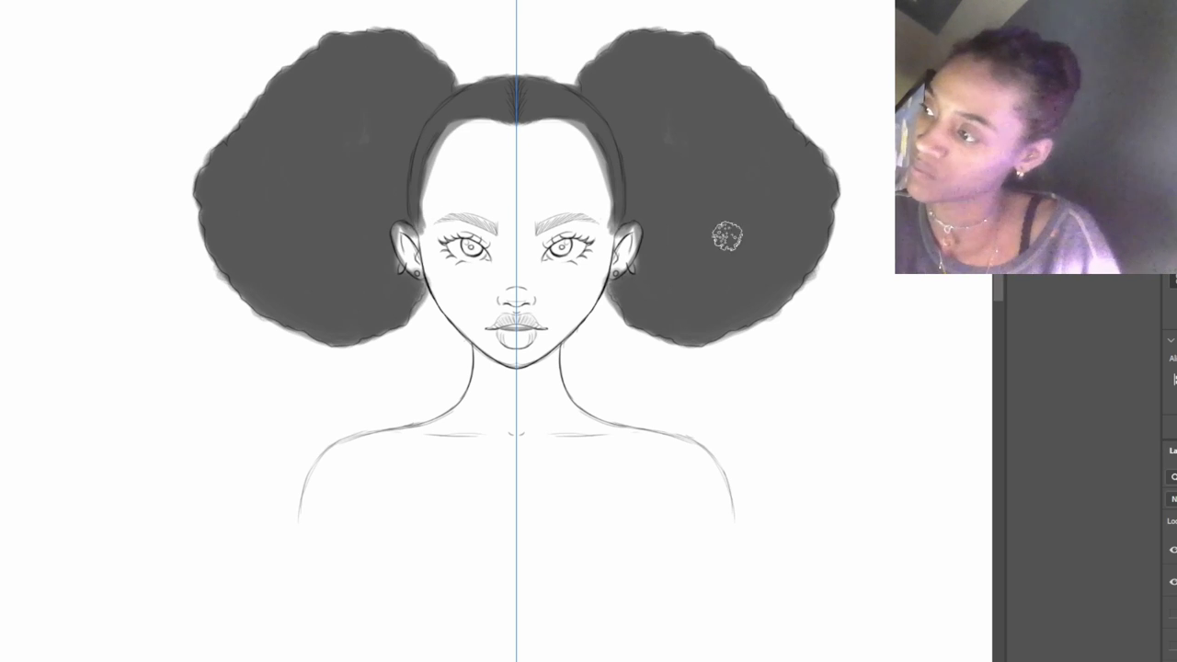
# Step: Draw small curled tips around both puffs with a smaller brush, and add dark slicked strands, baby hairs and loose curls near the neck
pyautogui.hotkey('ctrl', '-')
pyautogui.hotkey('ctrl', '-')
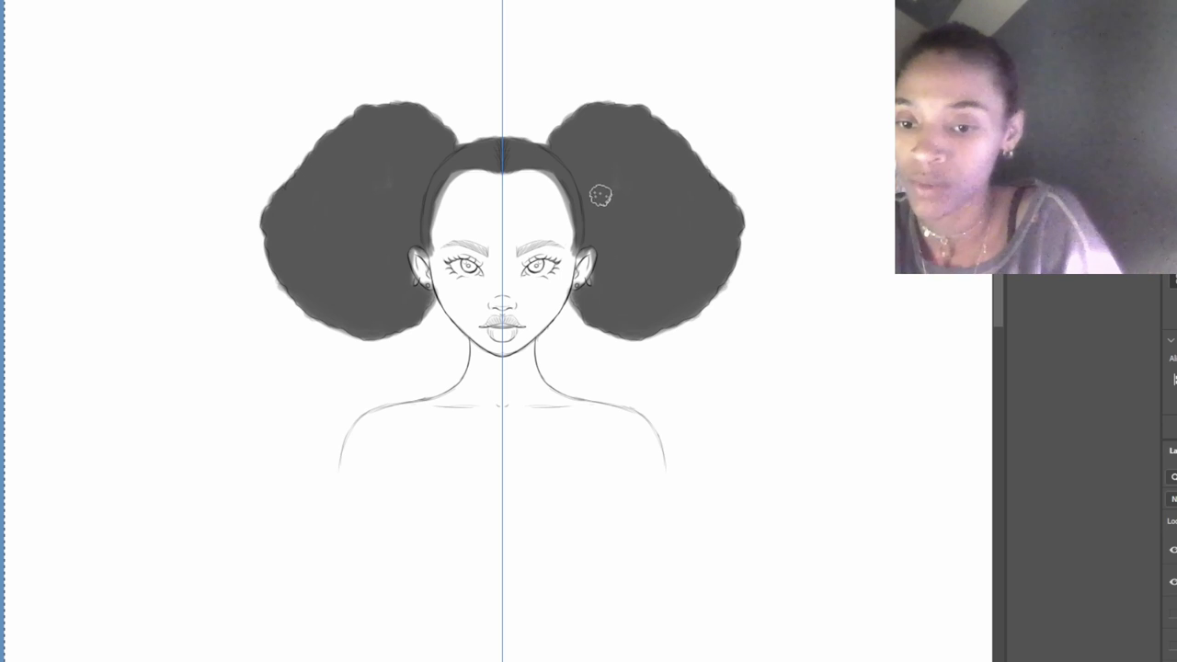
pyautogui.press('[')
pyautogui.press('[')
pyautogui.press('[')
pyautogui.press('[')
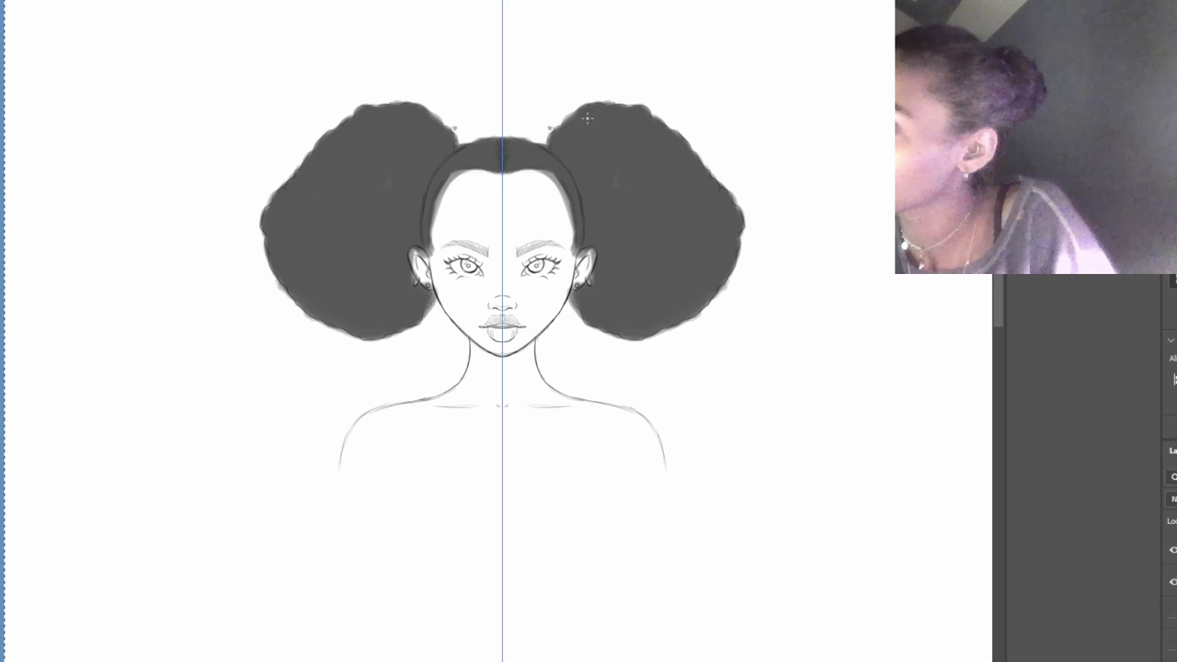
pyautogui.moveTo(570, 290)
pyautogui.mouseDown()
pyautogui.moveTo(589, 336)
pyautogui.moveTo(611, 341)
pyautogui.mouseUp()
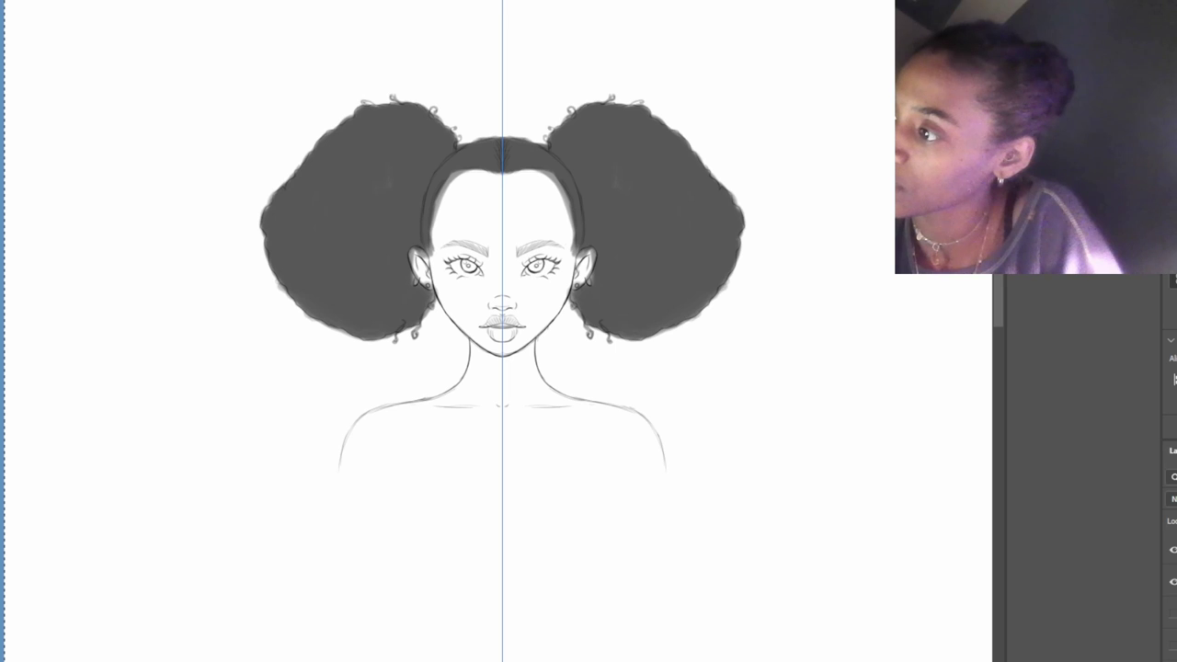
pyautogui.moveTo(365, 103)
pyautogui.mouseDown()
pyautogui.moveTo(379, 98)
pyautogui.moveTo(352, 108)
pyautogui.mouseUp()
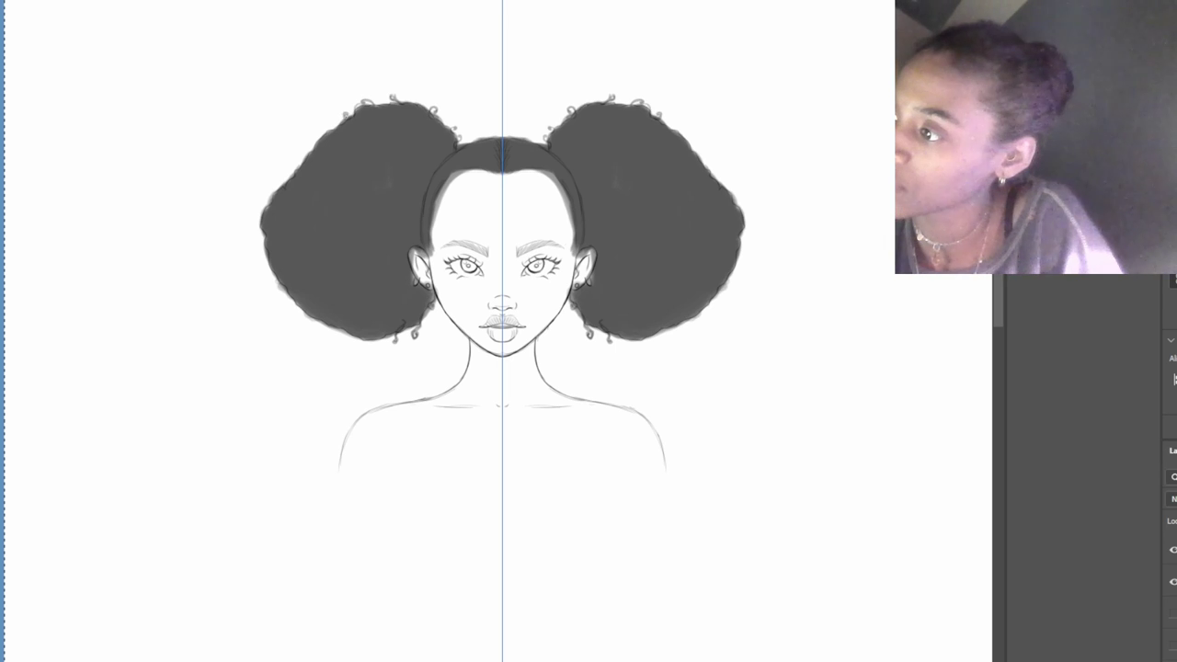
pyautogui.moveTo(310, 144); pyautogui.dragTo(318, 131)
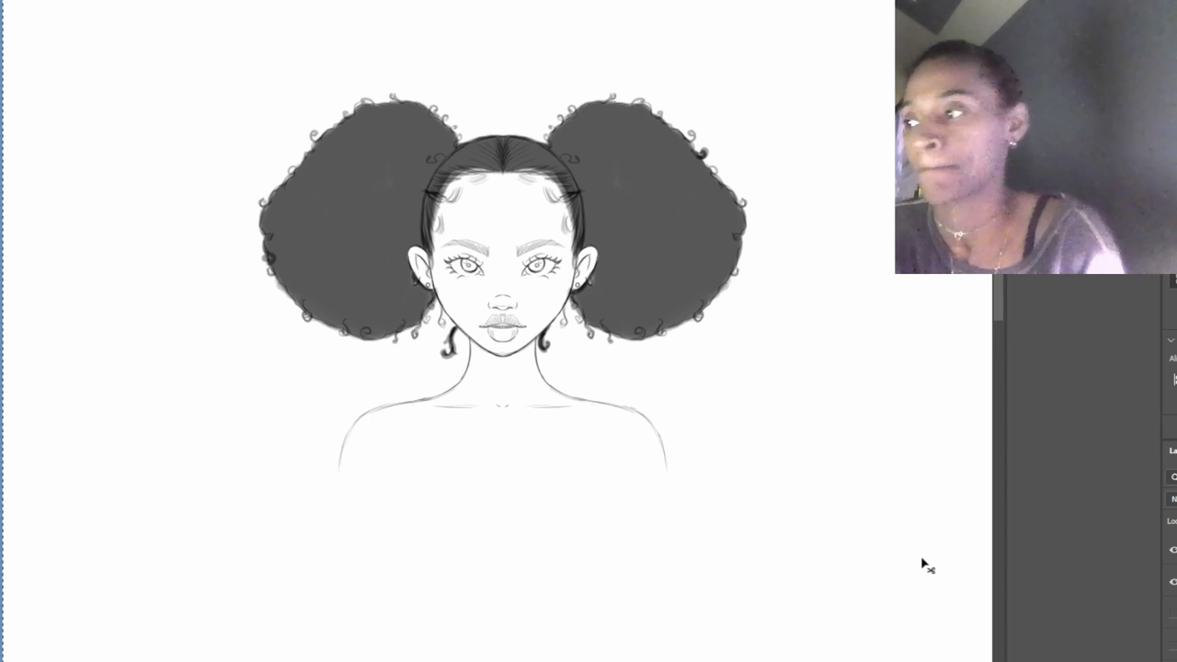
# Step: Clear a thin light line down the centre parting from the crown to the hairline using a smaller brush size
pyautogui.hotkey('ctrl', '+')
pyautogui.hotkey('ctrl', '+')
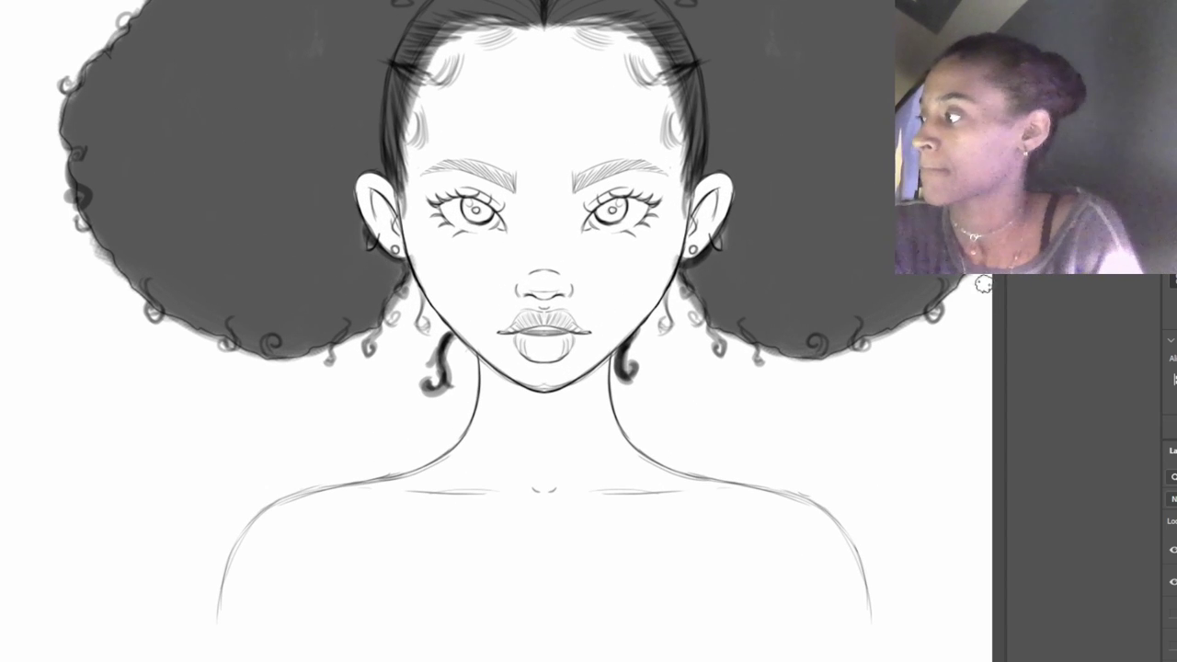
pyautogui.scroll(4, 552, 130)
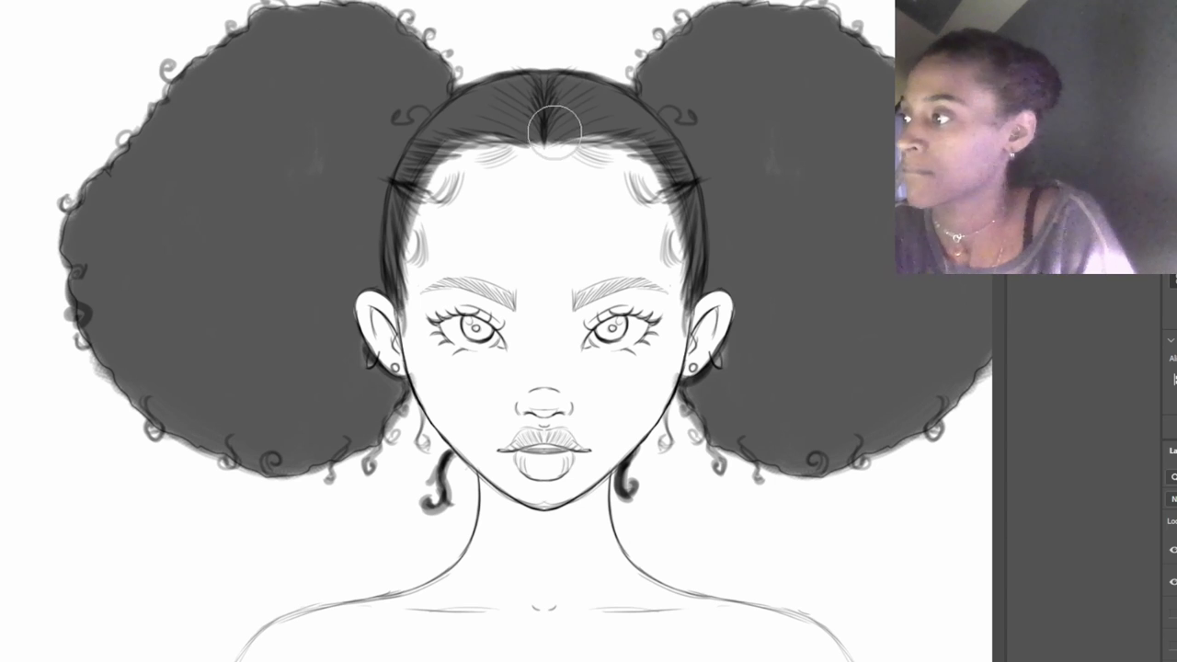
pyautogui.press('[')
pyautogui.press('[')
pyautogui.press('[')
pyautogui.press('[')
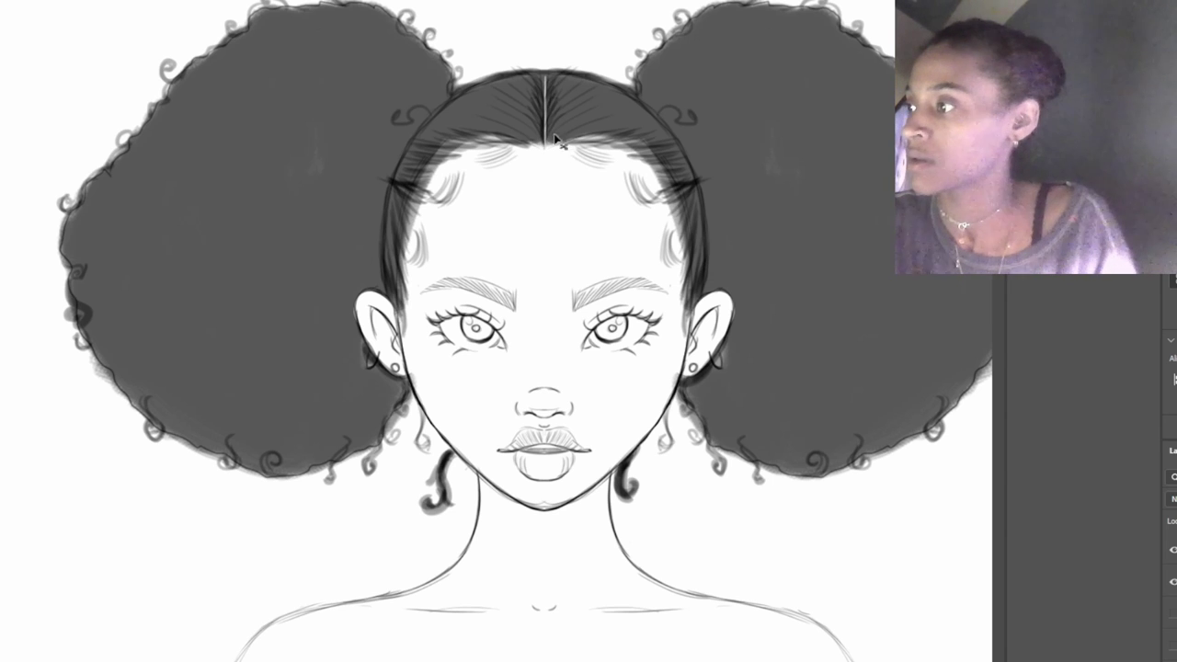
pyautogui.moveTo(546, 82); pyautogui.dragTo(545, 145)
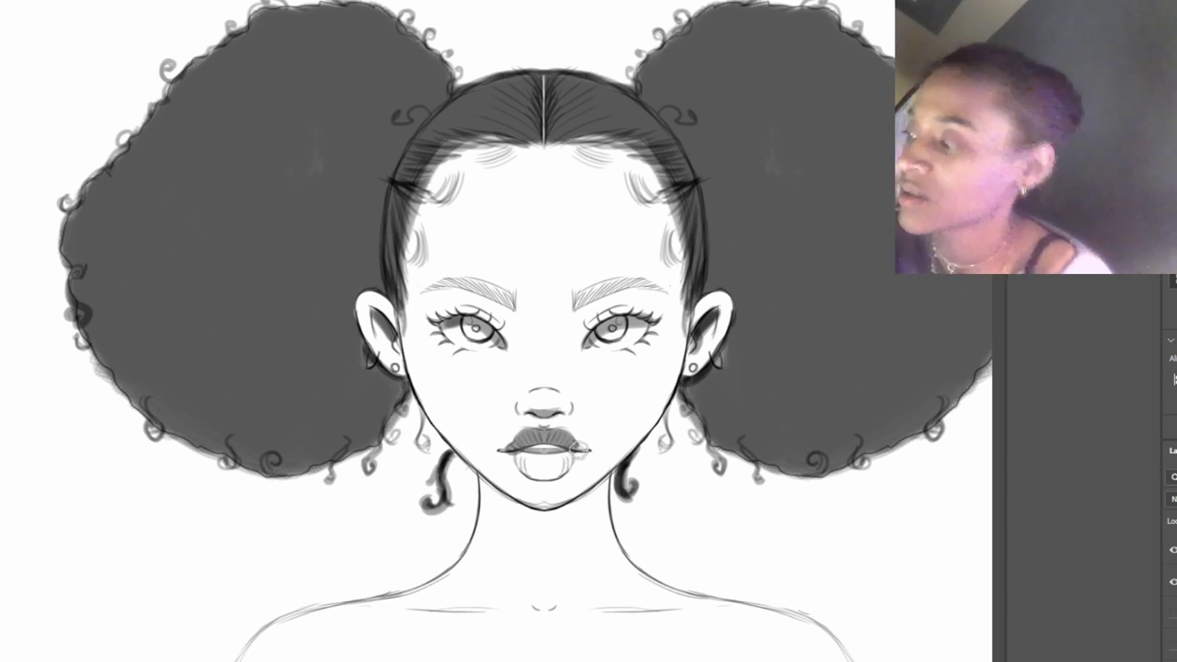
# Step: Shade the irises, inner ears, underside of the nose and lips in grey, and paint a curved shadow beneath the chin
pyautogui.moveTo(519, 463)
pyautogui.mouseDown()
pyautogui.moveTo(576, 455)
pyautogui.moveTo(543, 452)
pyautogui.mouseUp()
pyautogui.moveTo(487, 501)
pyautogui.mouseDown()
pyautogui.moveTo(560, 520)
pyautogui.moveTo(593, 510)
pyautogui.mouseUp()
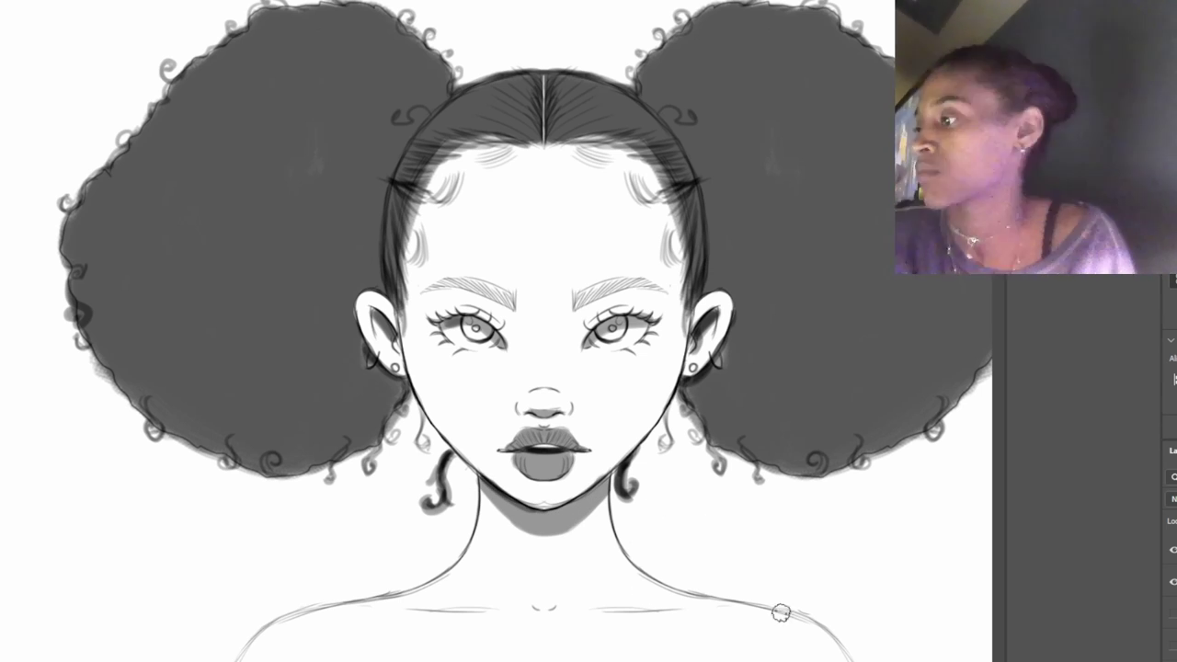